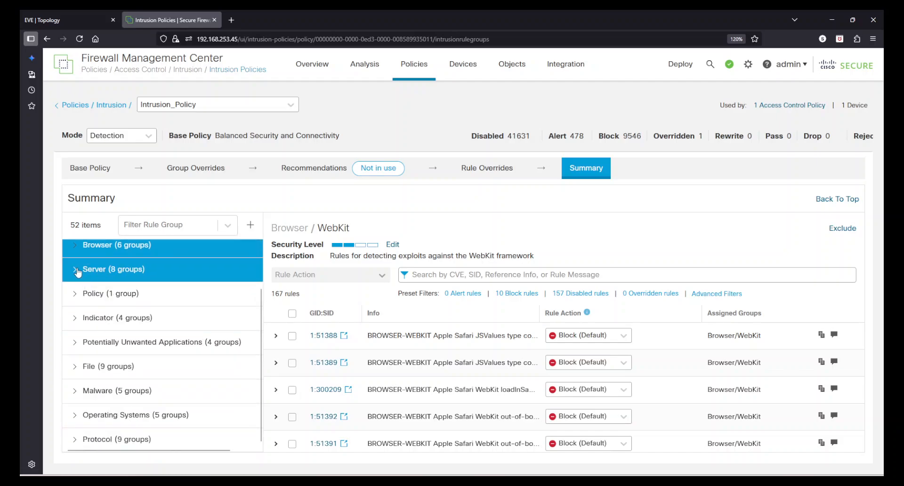
# Step: Expand the Browser group and check that WebKit rule 1:51388 keeps its Block (Default) action
pyautogui.click(74, 245)
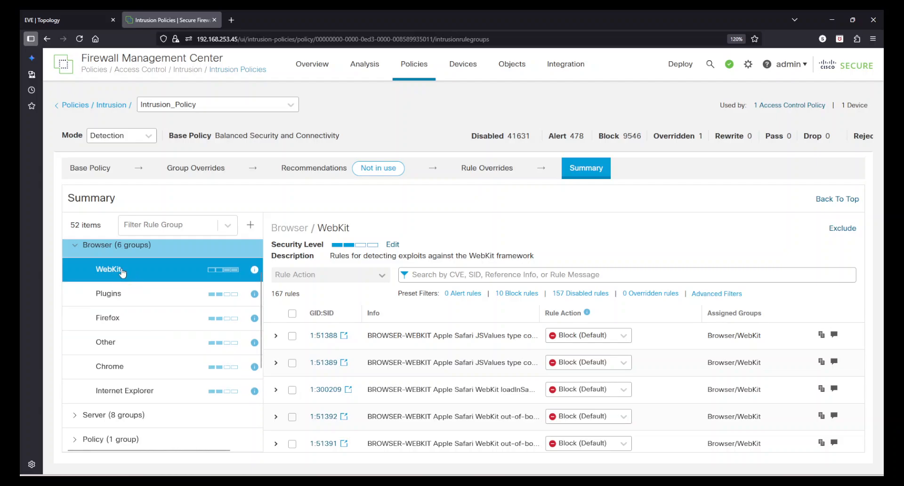
pyautogui.scroll(-5, 459, 393)
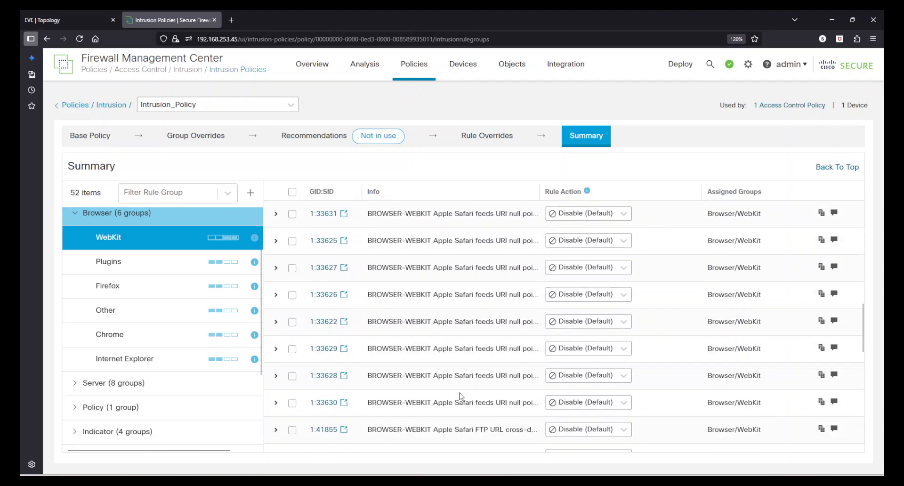
pyautogui.scroll(10, 460, 395)
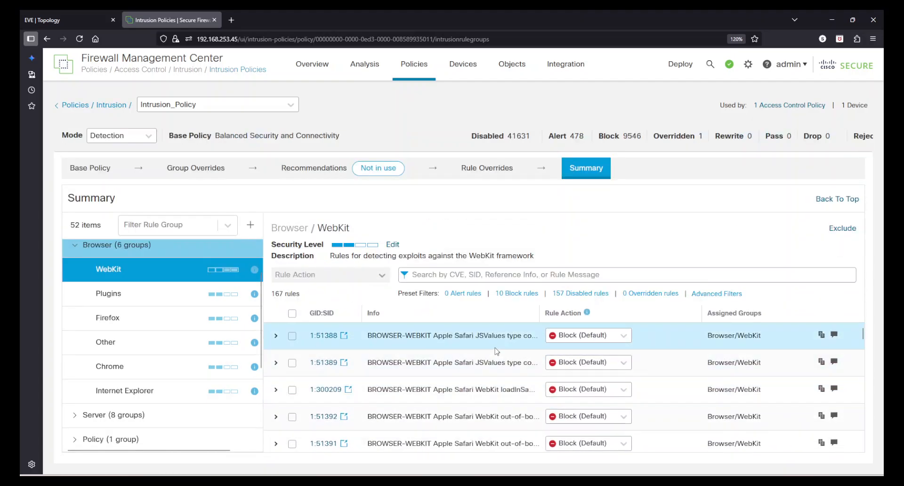
pyautogui.scroll(-5, 499, 390)
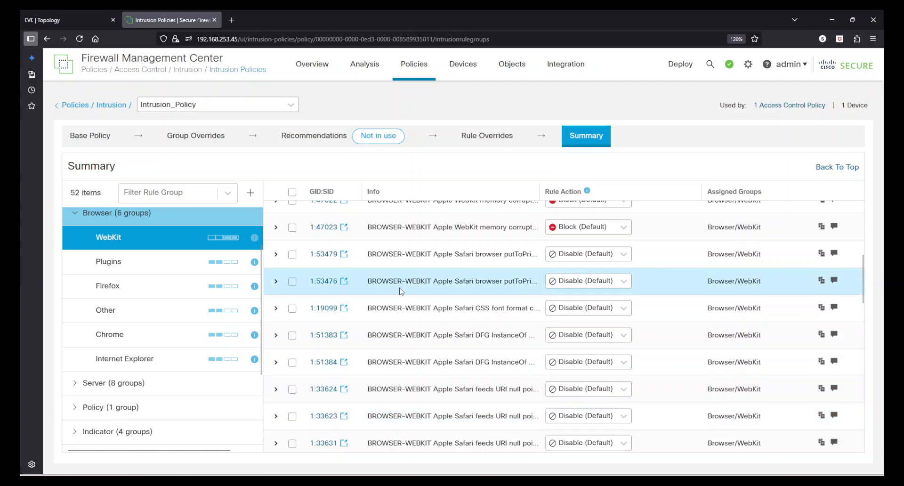
pyautogui.scroll(10, 401, 291)
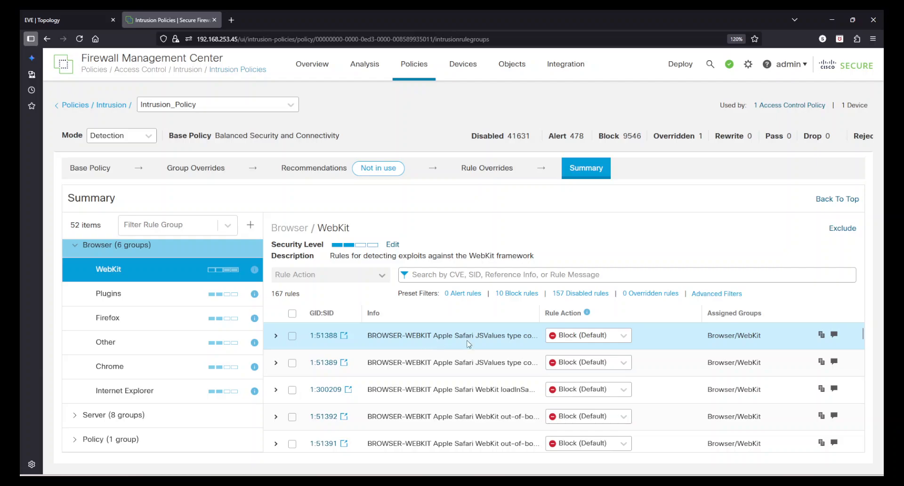
pyautogui.click(623, 336)
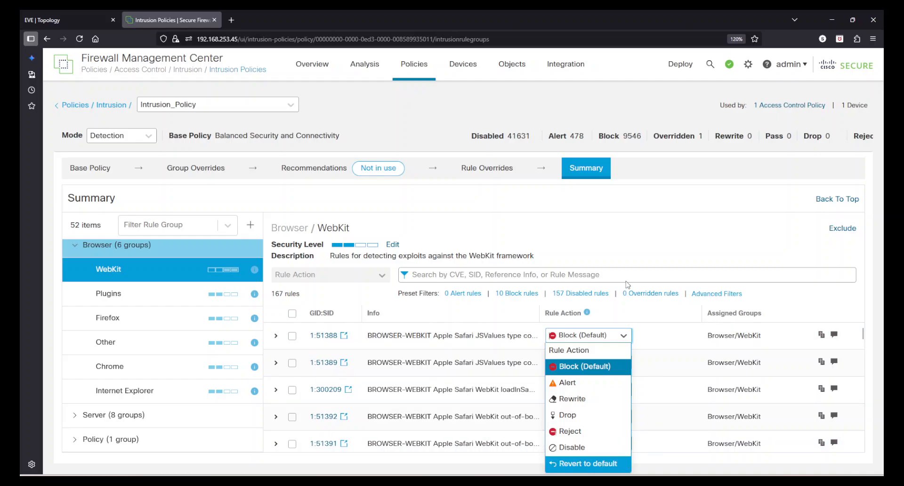
pyautogui.click(624, 242)
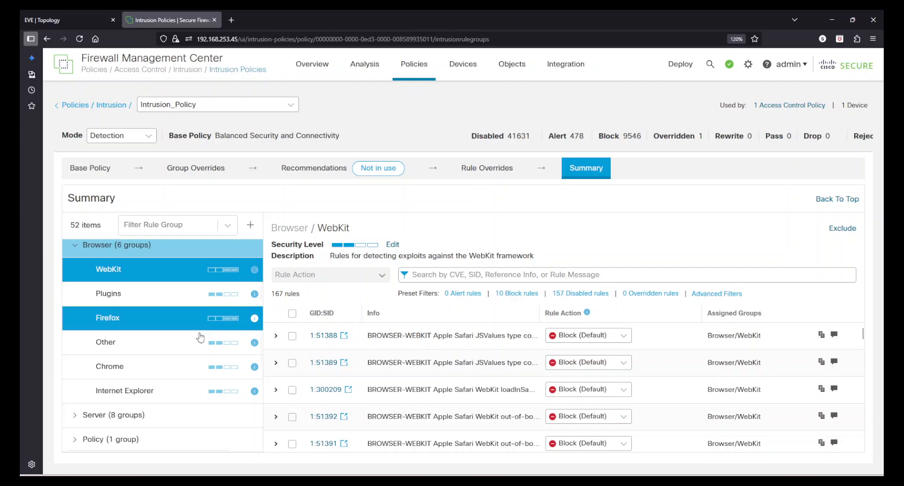
# Step: Collapse Browser and show the Local Rules / DLP rule SENSITIVE-DATA CCN, leaving it on Block
pyautogui.scroll(2, 188, 344)
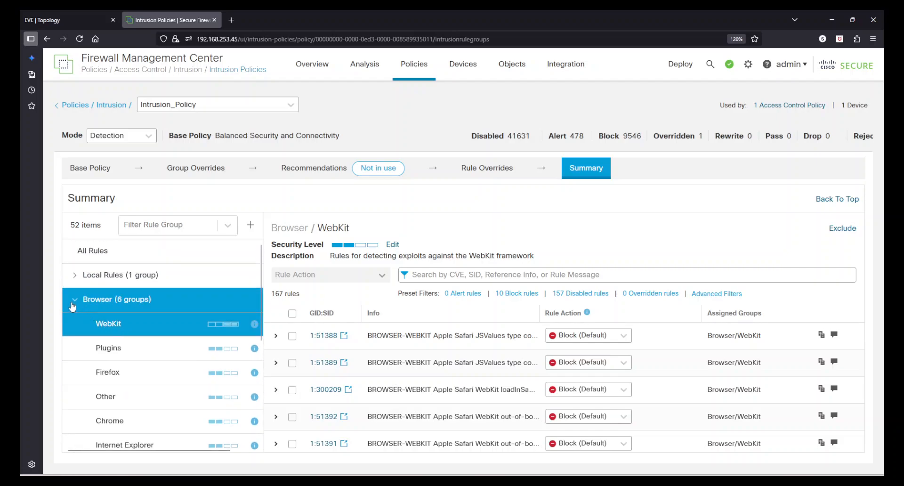
pyautogui.click(74, 301)
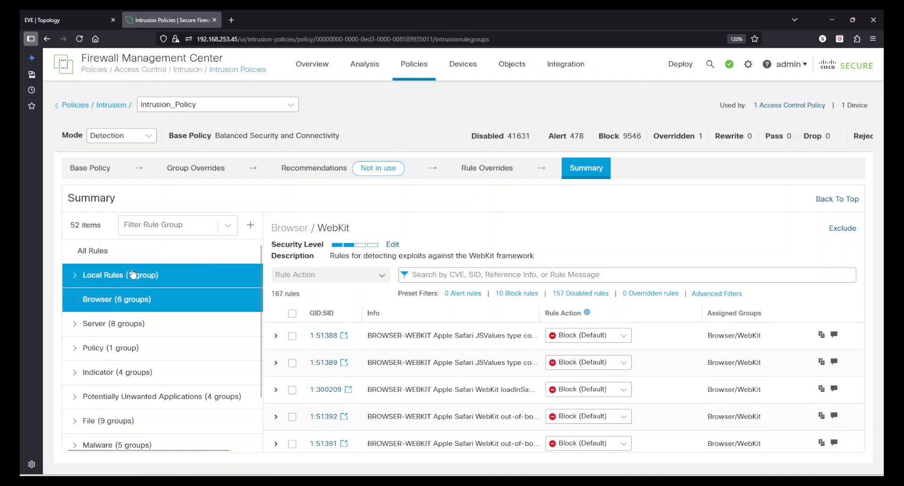
pyautogui.click(75, 276)
pyautogui.click(117, 302)
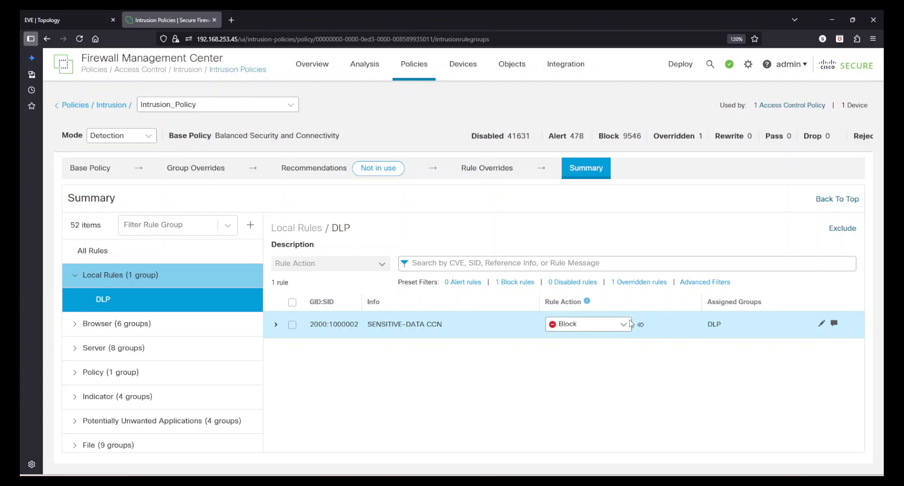
pyautogui.click(625, 324)
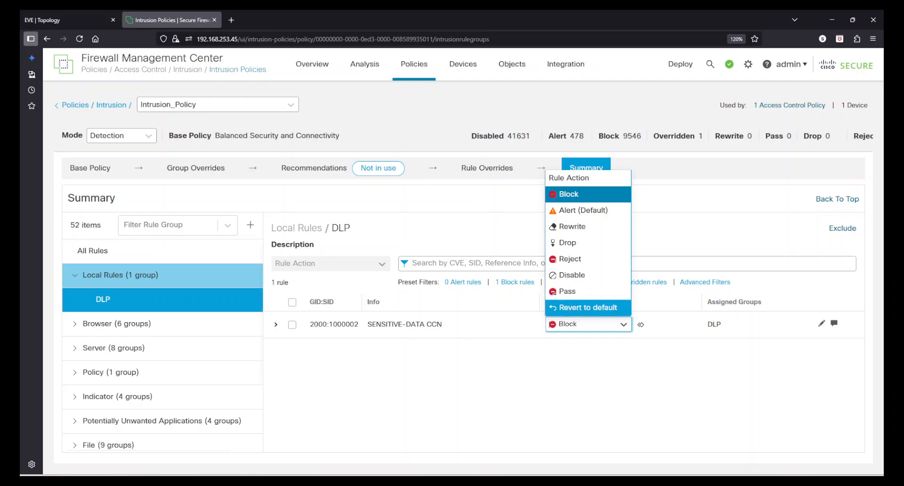
pyautogui.hotkey('alt', 'Tab')
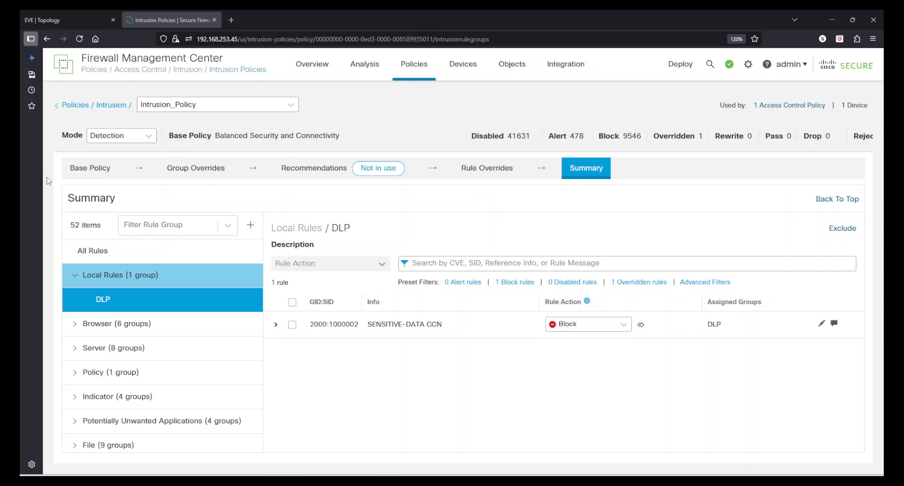
# Step: Underline Rewrite's Packet Dropped 'No' in red on the captured rule-action table, then close the capture
pyautogui.moveTo(0, 118); pyautogui.dragTo(604, 50)
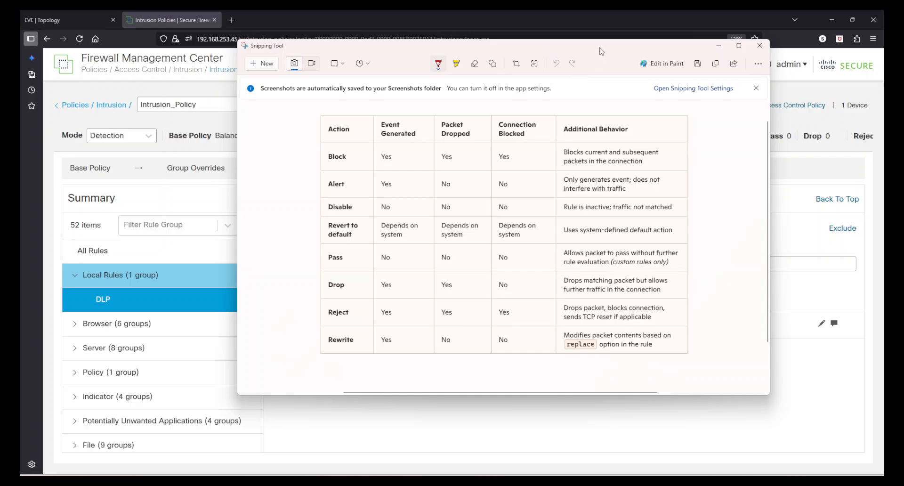
pyautogui.moveTo(602, 51); pyautogui.dragTo(646, 87)
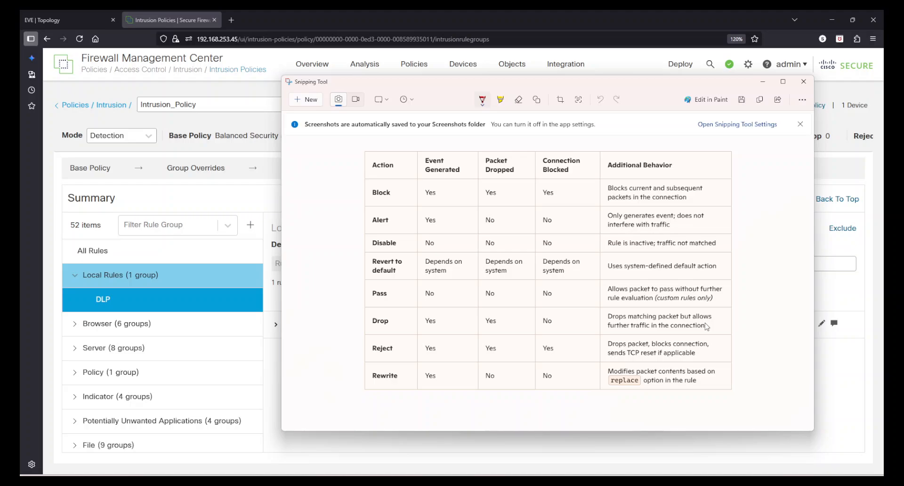
pyautogui.scroll(-2, 706, 326)
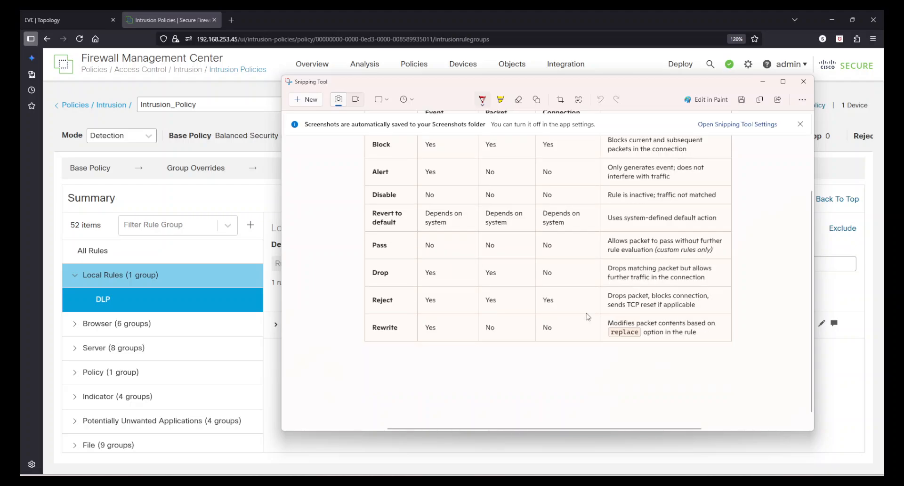
pyautogui.scroll(2, 442, 214)
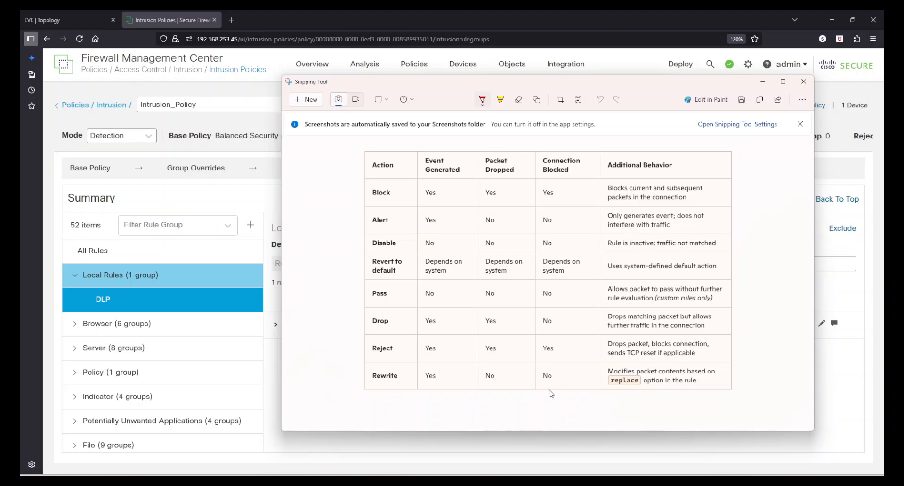
pyautogui.moveTo(504, 378); pyautogui.dragTo(477, 377)
pyautogui.click(803, 82)
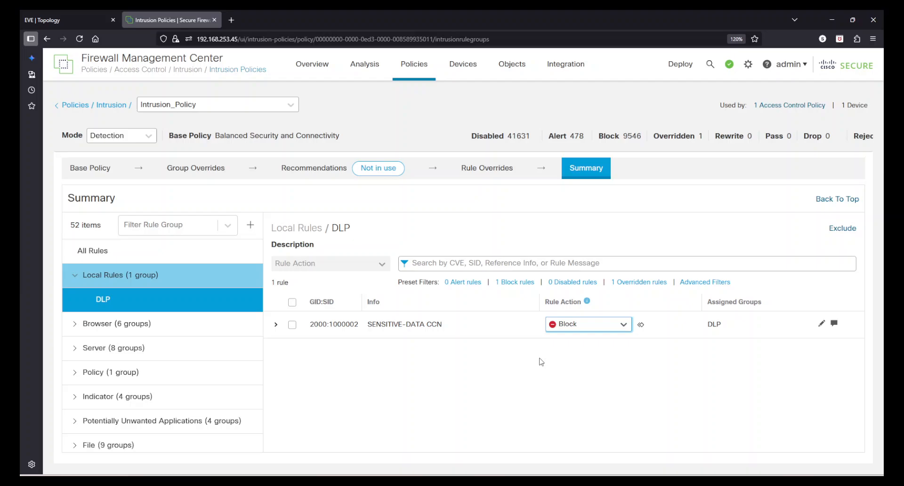
# Step: Collapse Local Rules and go to Objects > Intrusion Rules
pyautogui.click(500, 374)
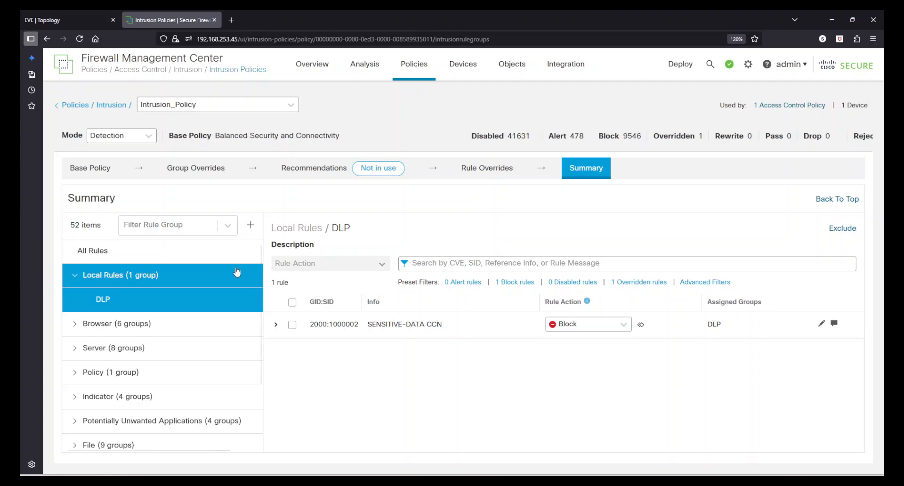
pyautogui.click(75, 277)
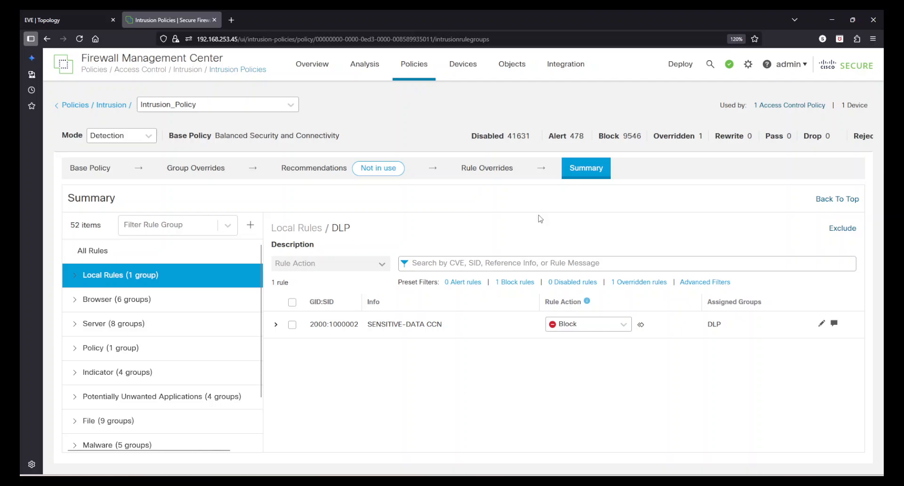
pyautogui.moveTo(512, 64)
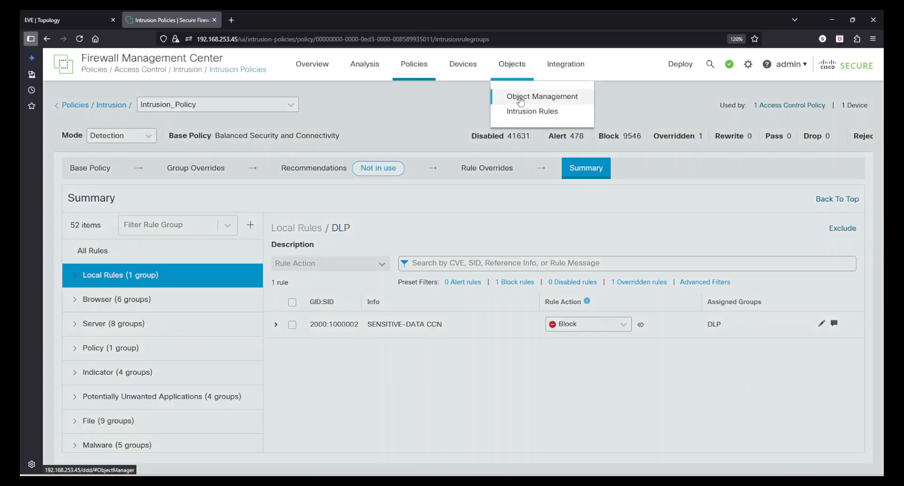
pyautogui.click(528, 114)
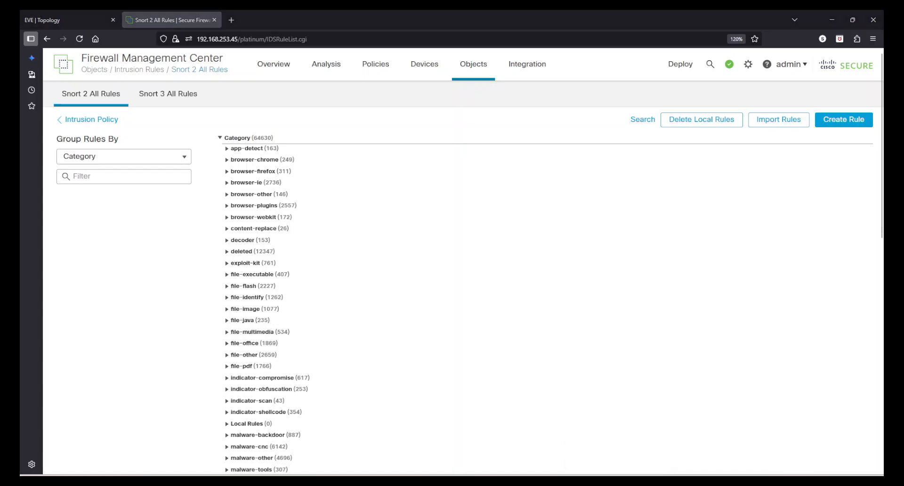
# Step: Bring rule.txt into view and select the SENSITIVE-DATA CCN rule text, highlighting CCN
pyautogui.moveTo(20, 109); pyautogui.dragTo(488, 100)
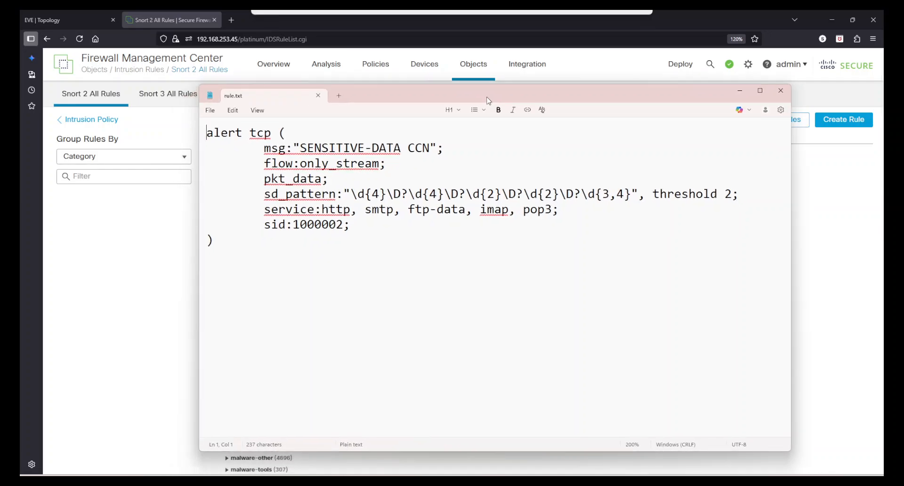
pyautogui.moveTo(223, 249); pyautogui.dragTo(208, 133)
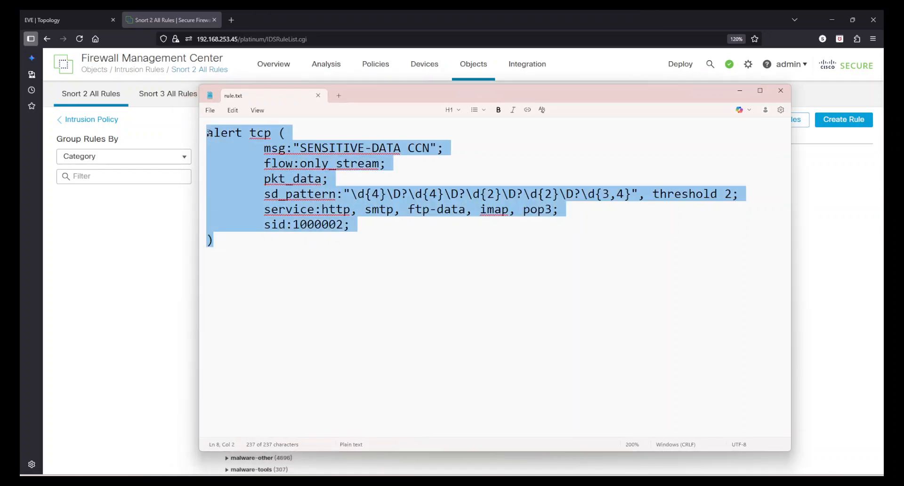
pyautogui.click(284, 292)
pyautogui.moveTo(222, 243); pyautogui.dragTo(207, 133)
pyautogui.click(400, 244)
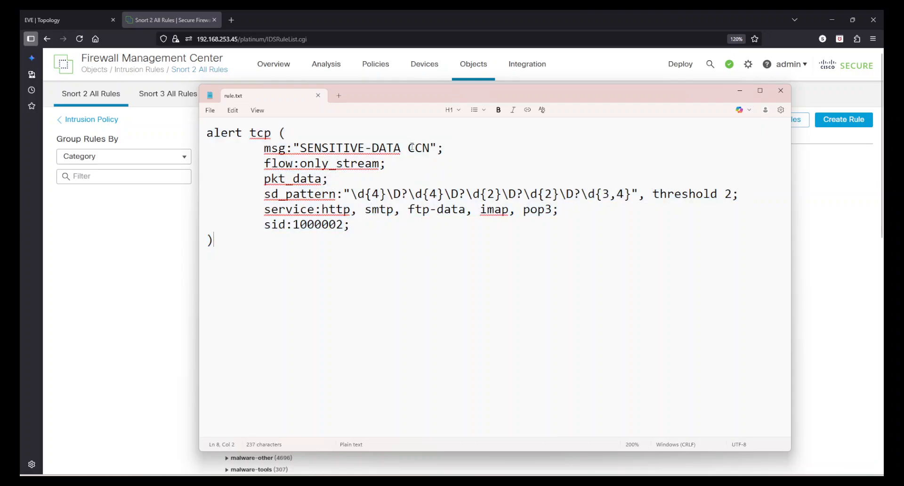
pyautogui.moveTo(409, 148); pyautogui.dragTo(430, 148)
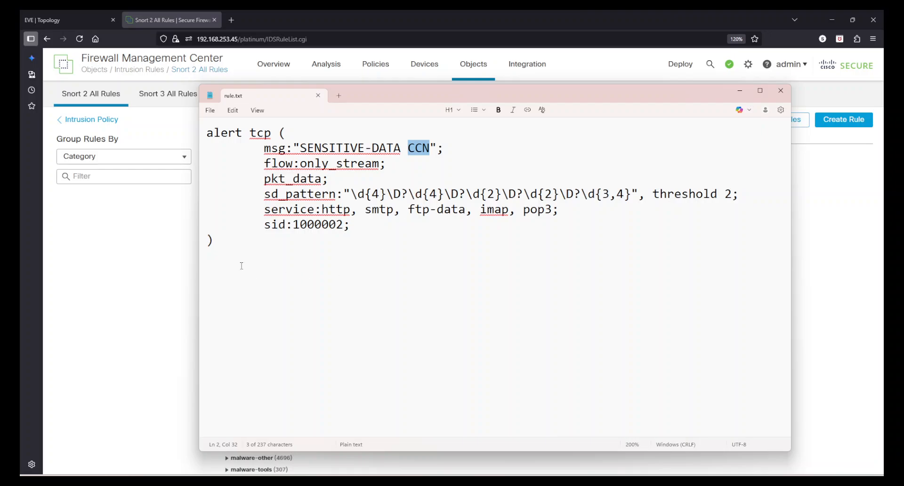
pyautogui.moveTo(241, 266); pyautogui.dragTo(213, 144)
pyautogui.click(263, 268)
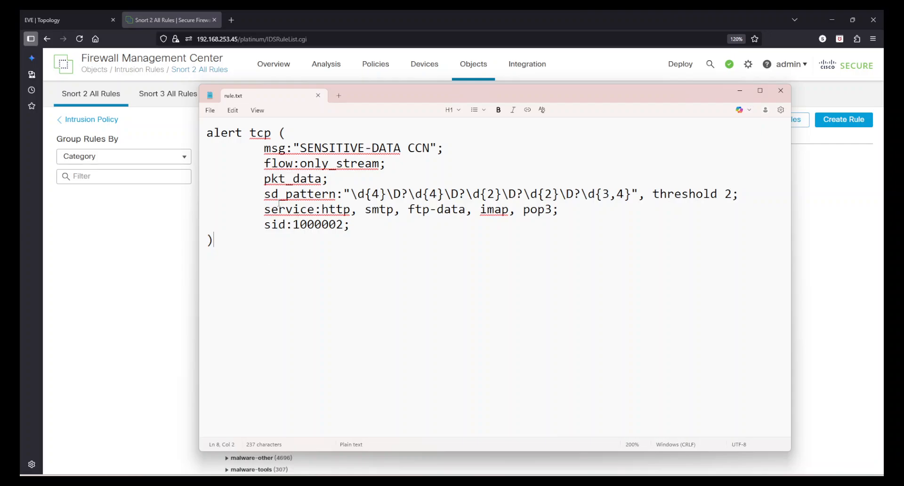
# Step: Highlight the rule's sd_pattern regex and its threshold 2 setting
pyautogui.moveTo(262, 194); pyautogui.dragTo(637, 194)
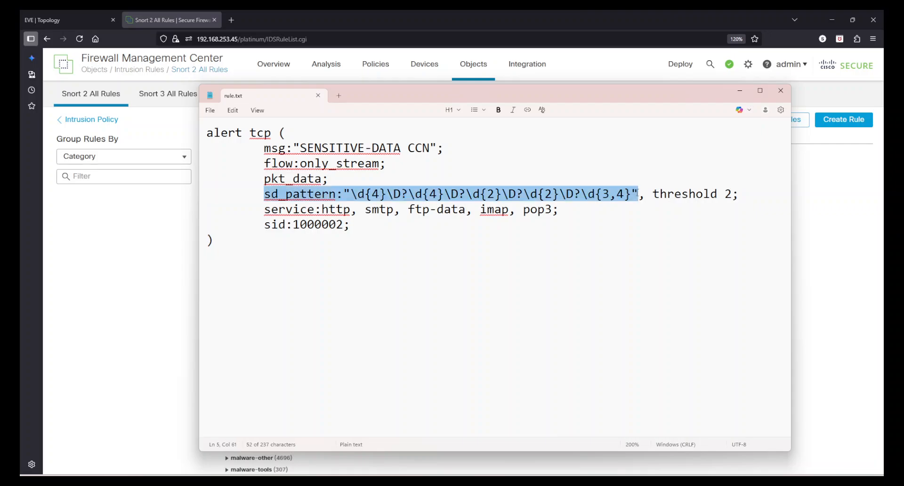
pyautogui.moveTo(746, 196); pyautogui.dragTo(656, 200)
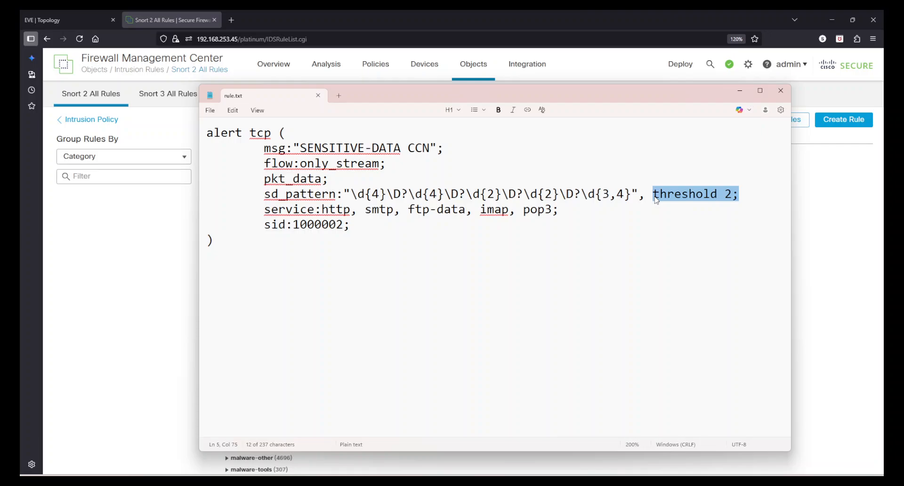
pyautogui.click(627, 227)
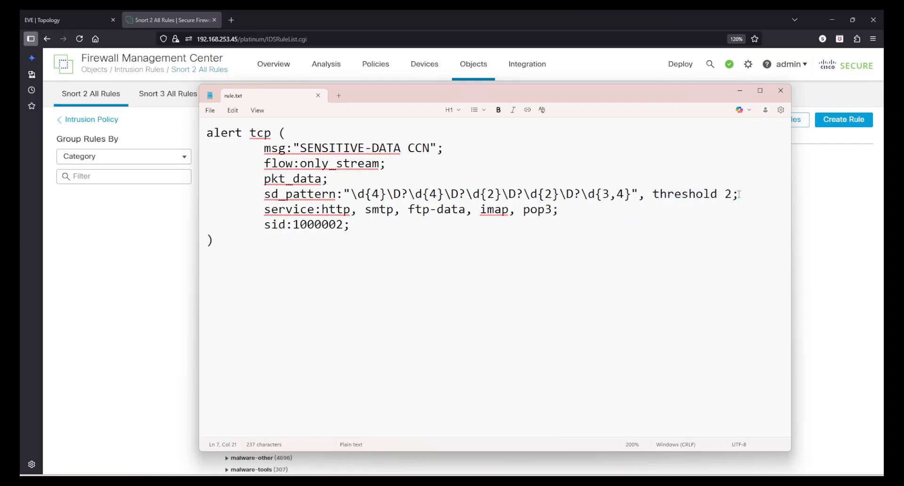
pyautogui.moveTo(739, 194); pyautogui.dragTo(646, 194)
pyautogui.click(716, 221)
pyautogui.click(522, 248)
# Step: Select all the rule text, then close rule.txt
pyautogui.hotkey('ctrl', 'a')
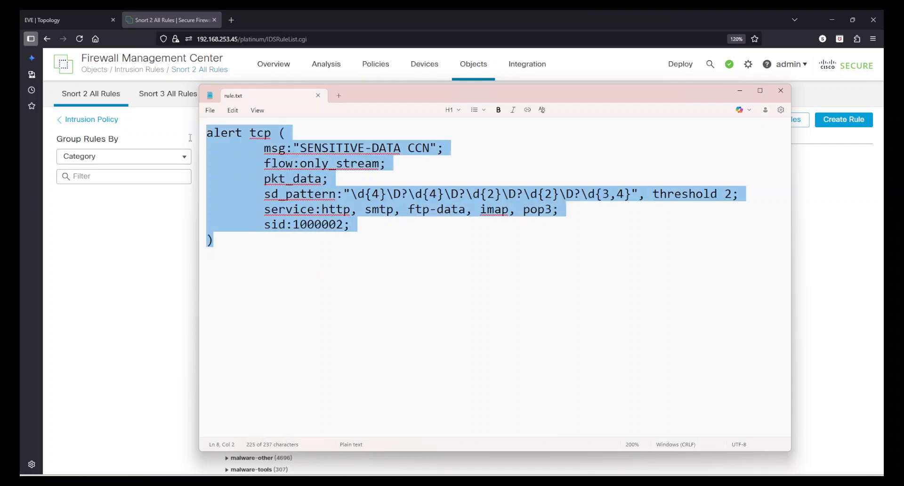
pyautogui.click(255, 247)
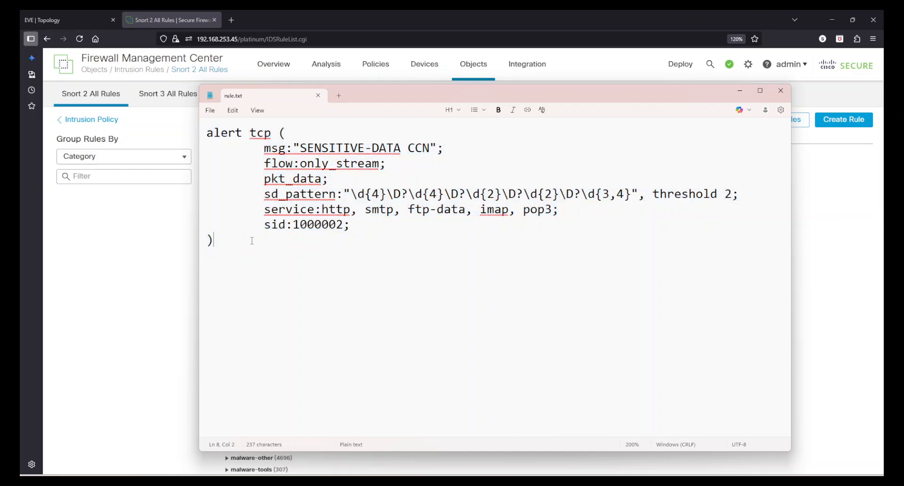
pyautogui.hotkey('ctrl', 'a')
pyautogui.moveTo(325, 257); pyautogui.dragTo(213, 124)
pyautogui.click(320, 97)
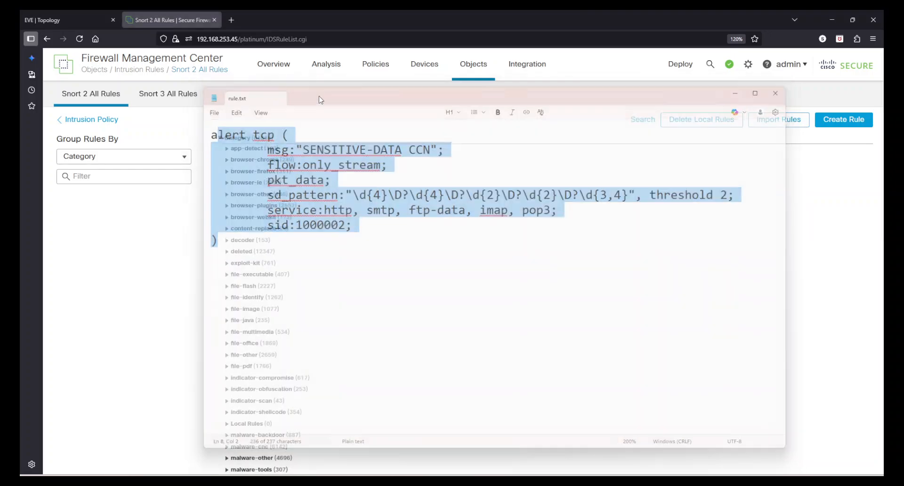
# Step: In Snort 3 All Rules, start a custom Snort 3 rule upload using rule.txt
pyautogui.click(172, 98)
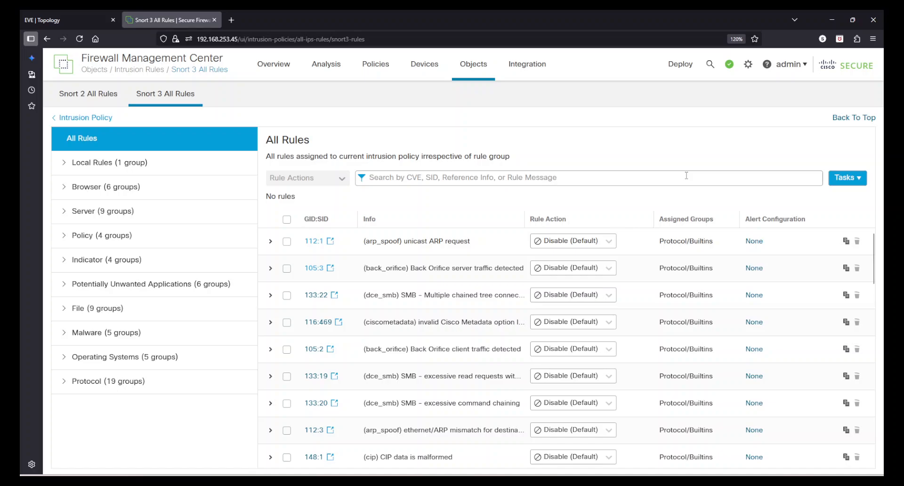
pyautogui.click(859, 179)
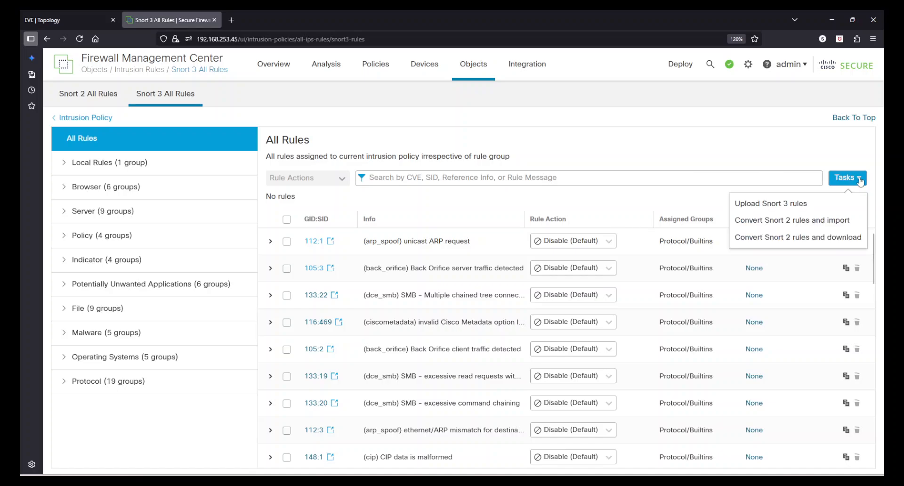
pyautogui.click(790, 205)
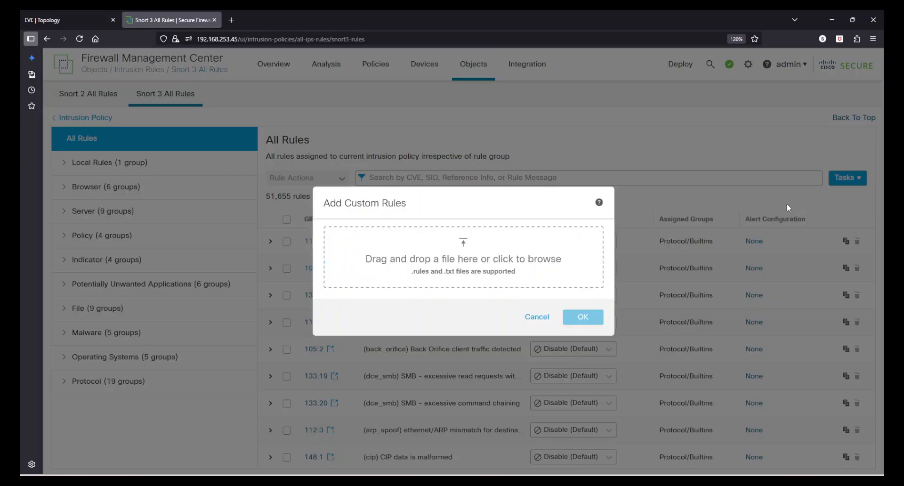
pyautogui.click(468, 258)
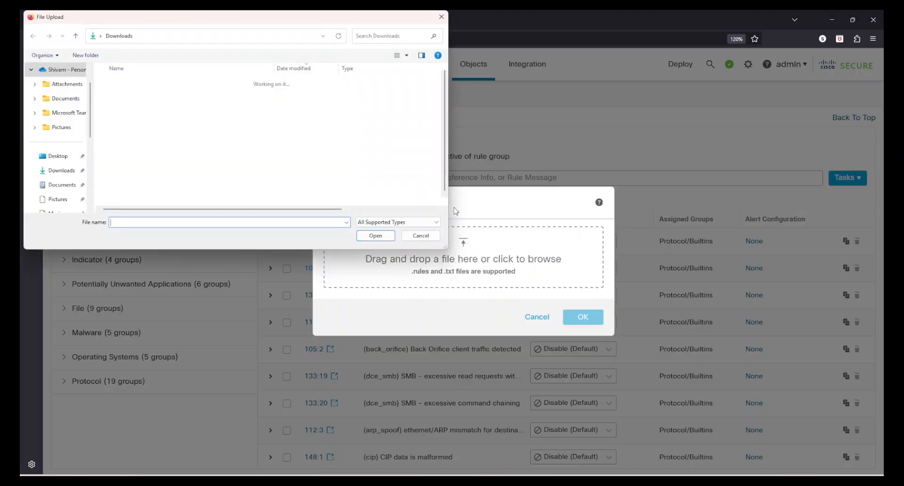
pyautogui.doubleClick(144, 95)
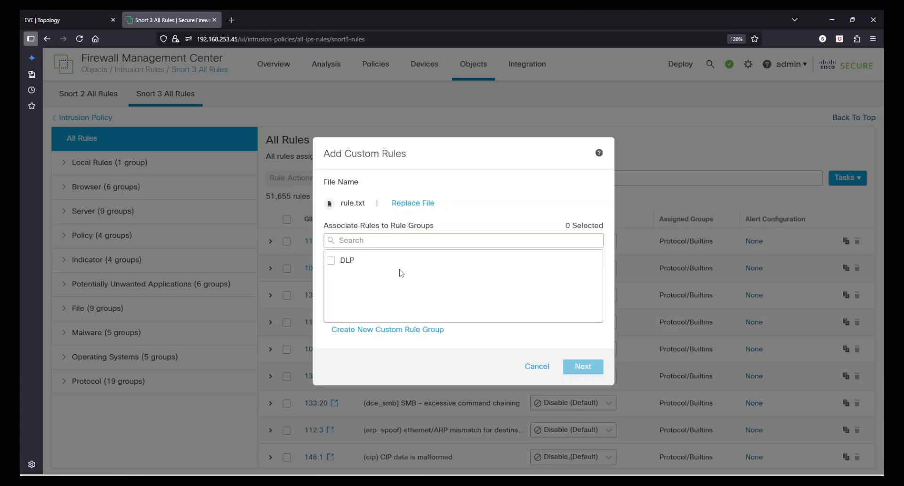
# Step: Target the DLP group with Replace, then cancel the upload
pyautogui.click(401, 339)
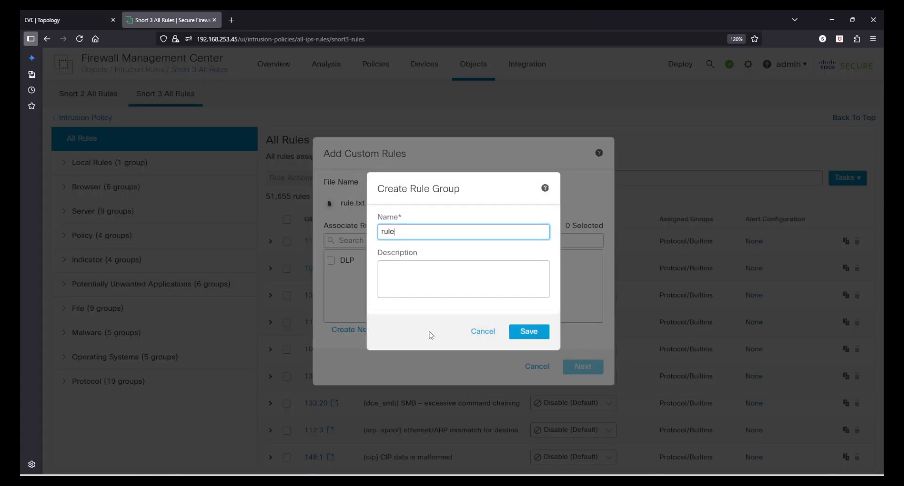
pyautogui.click(474, 329)
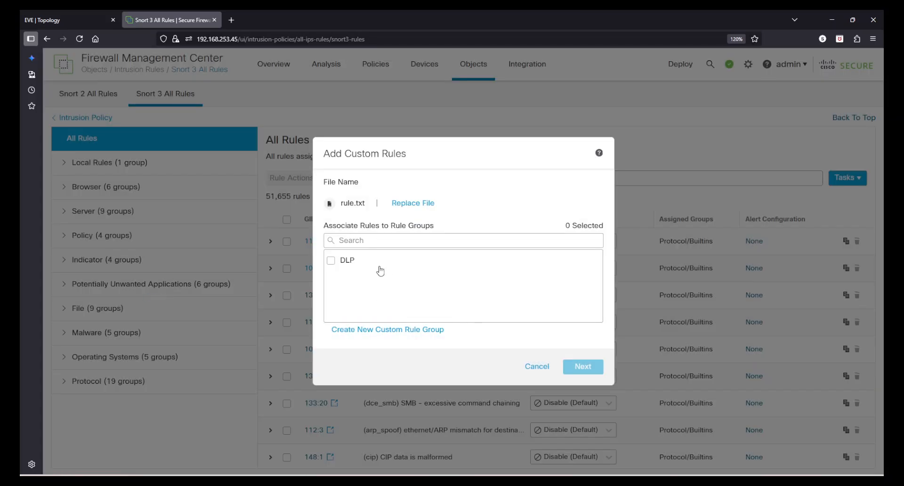
pyautogui.click(331, 261)
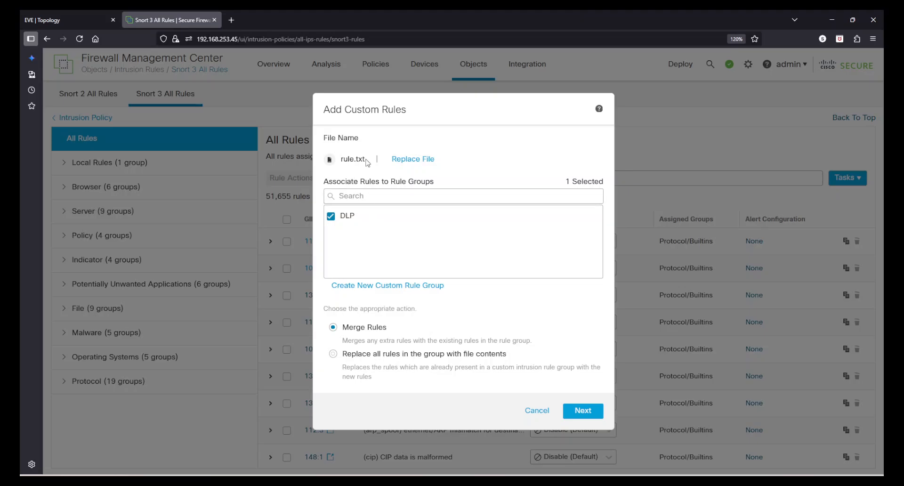
pyautogui.click(387, 356)
pyautogui.click(536, 410)
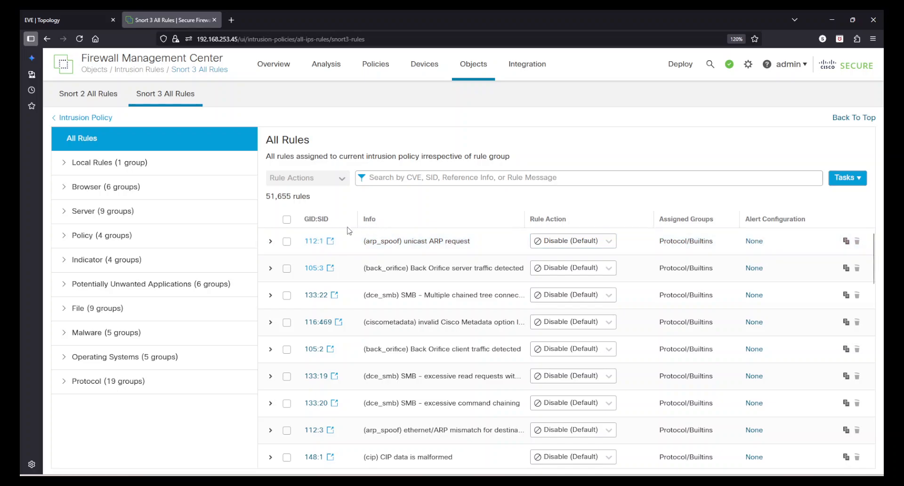
# Step: Expand Local Rules and show the DLP group's rule 2000:1000002 SENSITIVE-DATA CCN
pyautogui.click(70, 166)
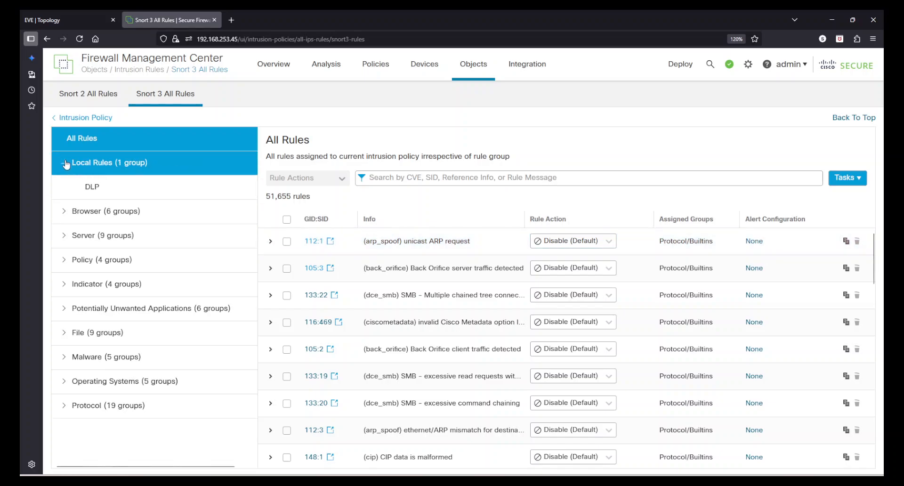
pyautogui.click(119, 193)
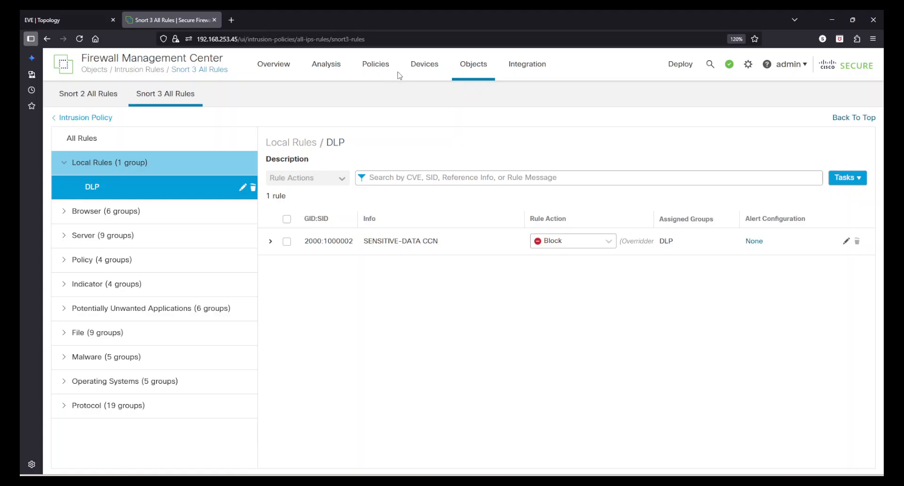
# Step: Open Intrusion_Policy's Snort 3 version and show its Local Rules / DLP group
pyautogui.moveTo(382, 72)
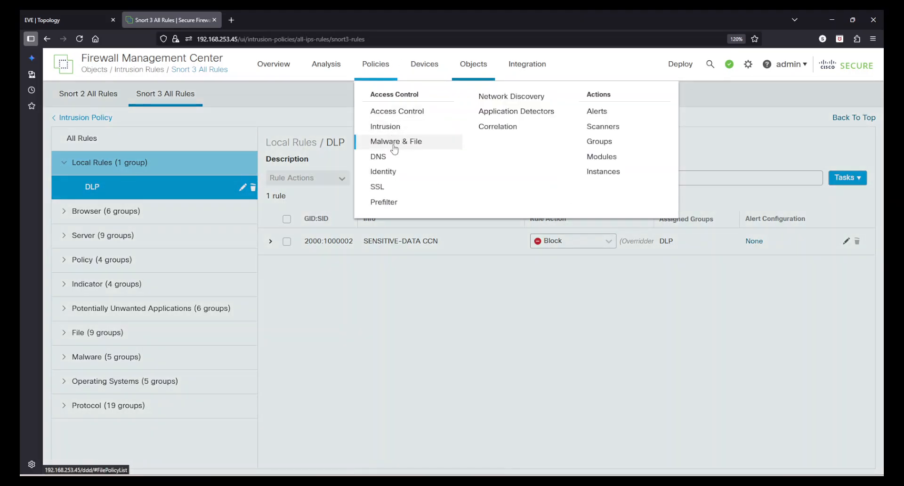
pyautogui.click(386, 126)
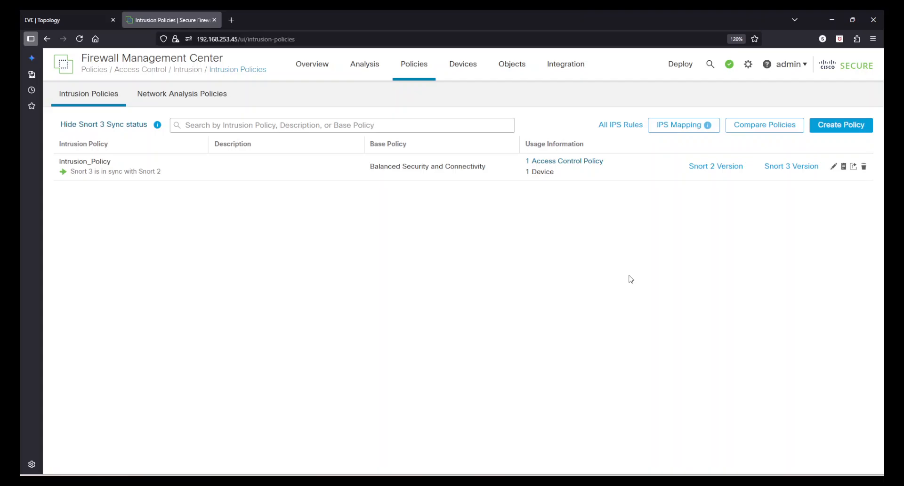
pyautogui.click(800, 166)
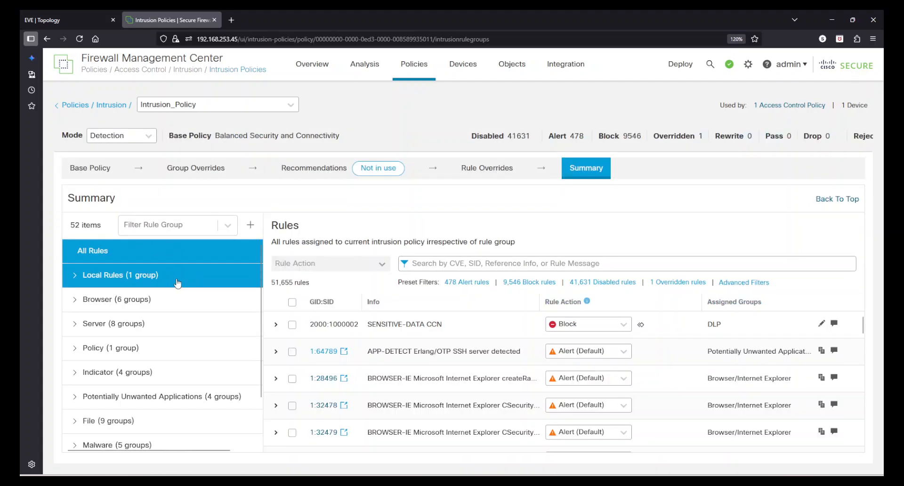
pyautogui.click(250, 225)
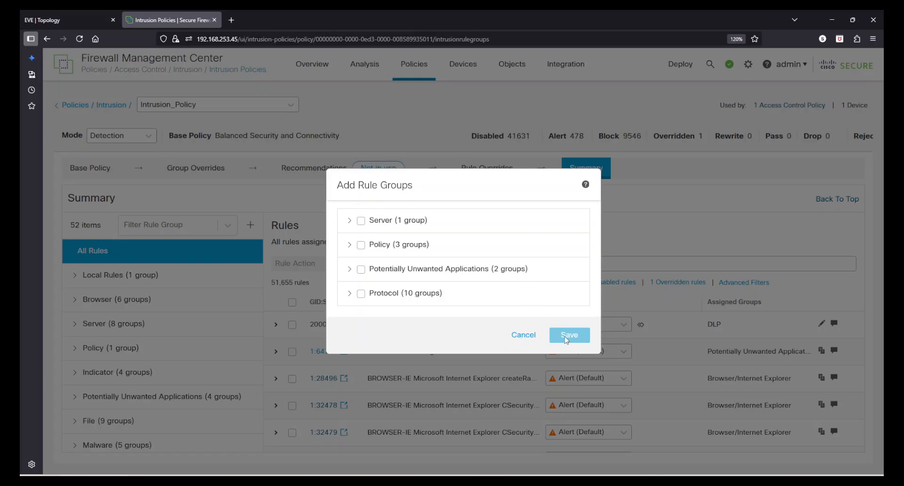
pyautogui.click(526, 335)
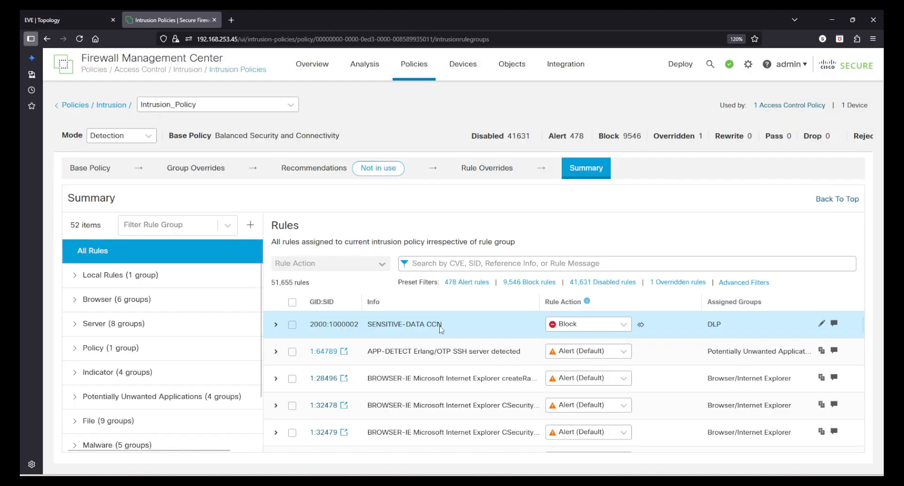
pyautogui.click(72, 277)
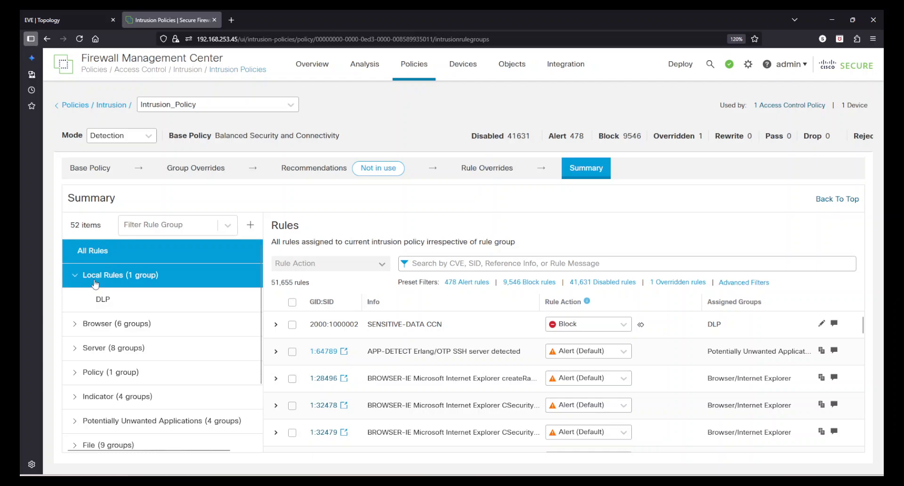
pyautogui.click(121, 306)
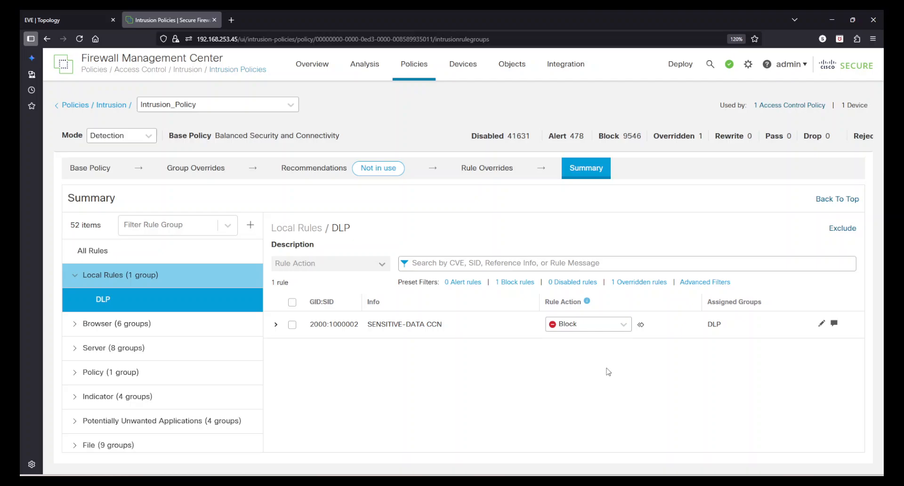
# Step: In Snort 3 All Rules, open the action choices for DLP rule 2000:1000002
pyautogui.moveTo(512, 71)
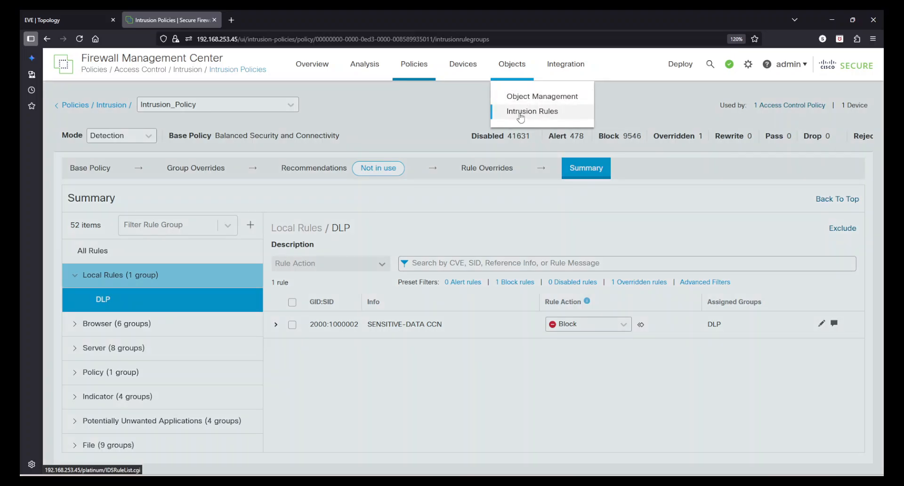
pyautogui.click(520, 113)
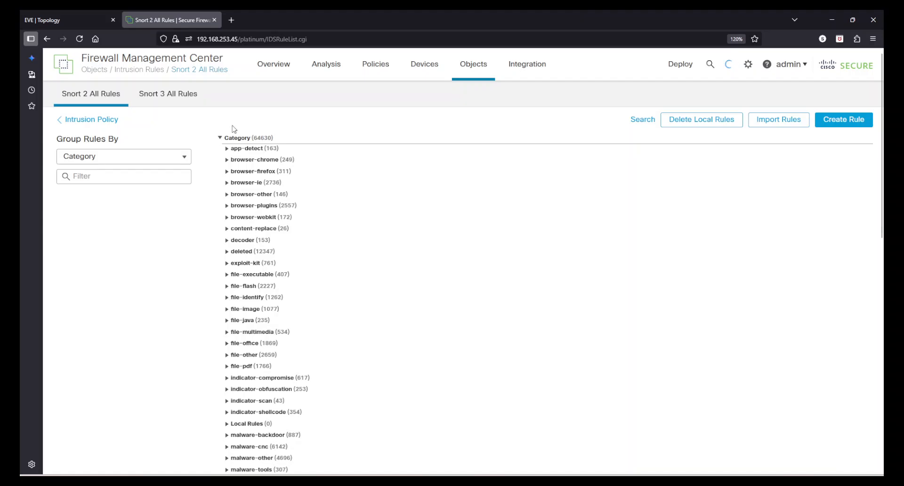
pyautogui.click(170, 96)
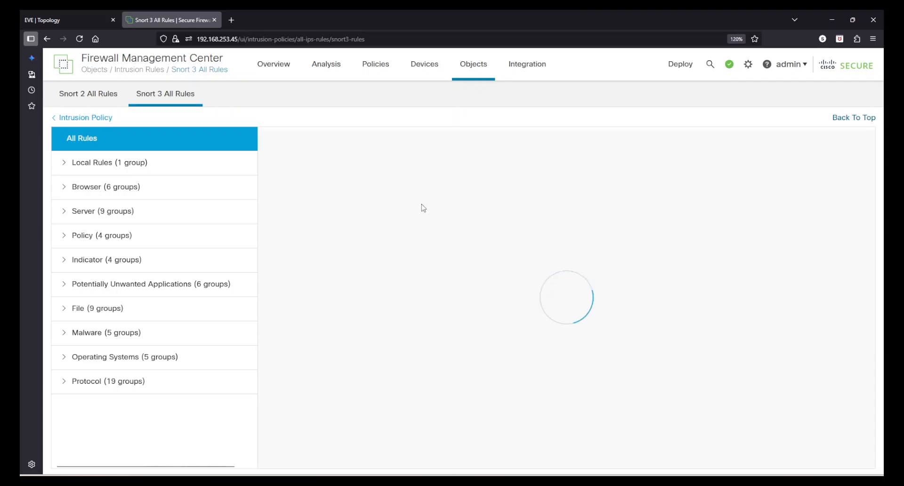
pyautogui.click(141, 165)
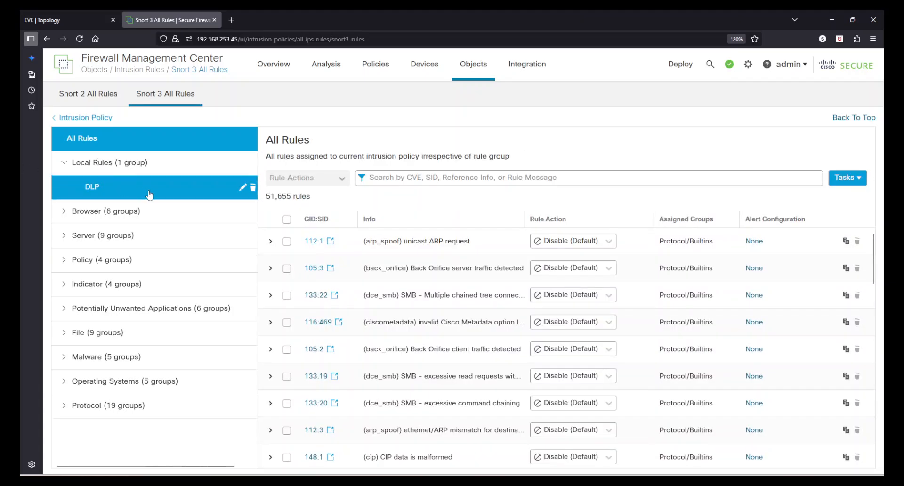
pyautogui.click(149, 194)
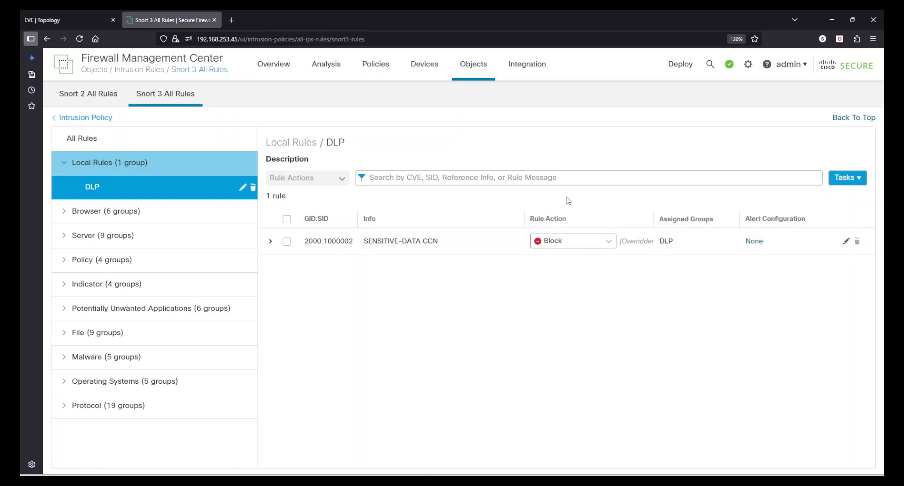
pyautogui.click(608, 242)
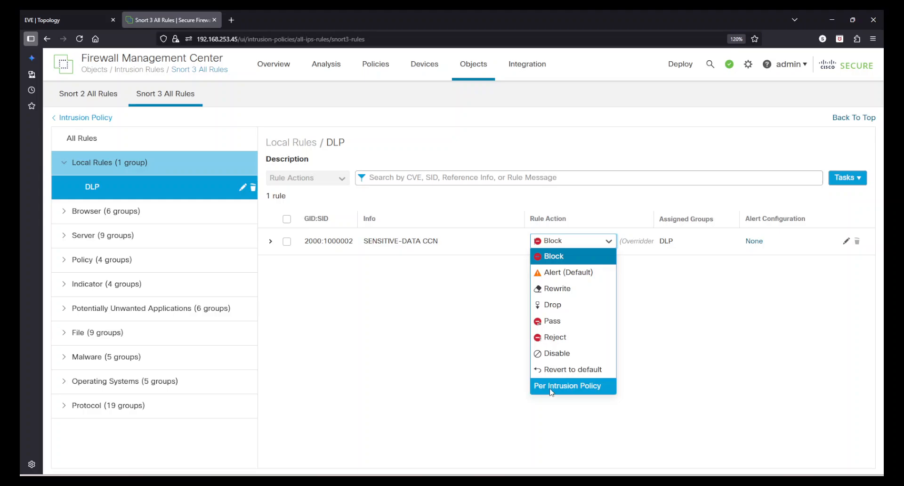
# Step: Set the rule action per intrusion policy for All Policies, then cancel the dialog
pyautogui.click(593, 386)
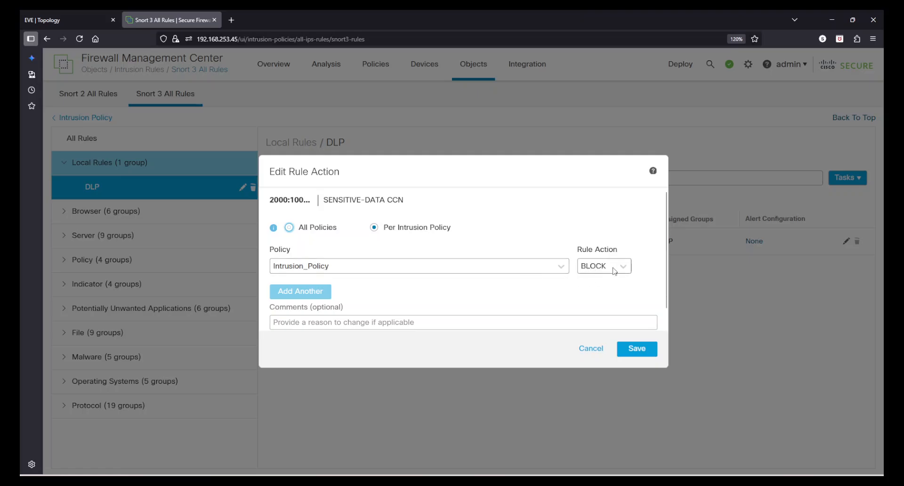
pyautogui.click(289, 228)
pyautogui.click(344, 248)
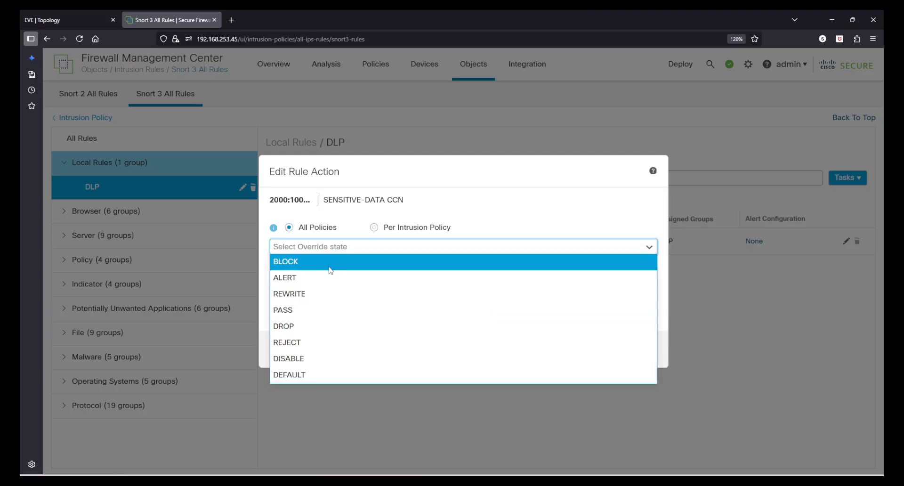
pyautogui.click(515, 213)
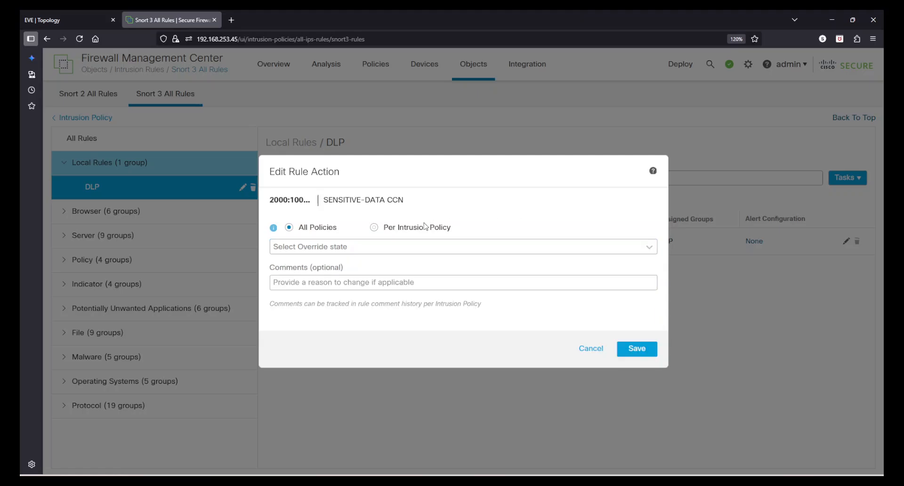
pyautogui.click(596, 349)
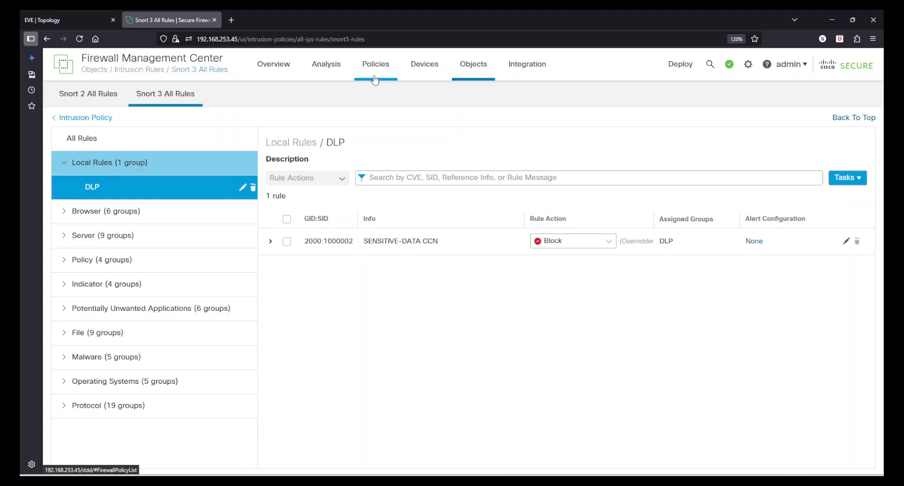
# Step: Check RoutedFTD's Allow Services rule inspection uses Intrusion_Policy, then discard the editor
pyautogui.moveTo(375, 79)
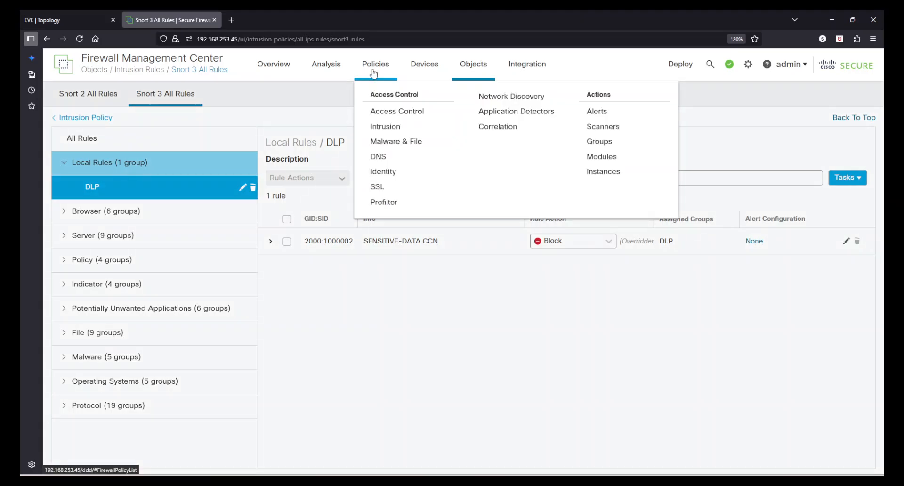
pyautogui.click(389, 117)
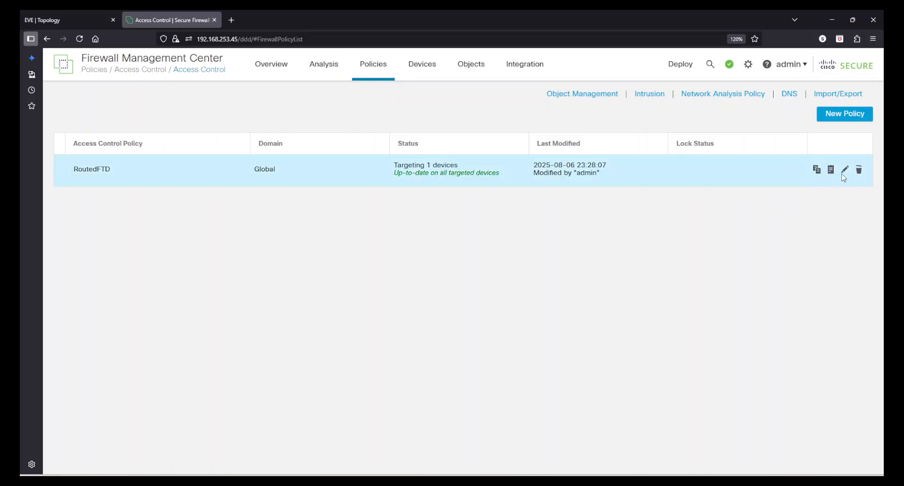
pyautogui.click(843, 172)
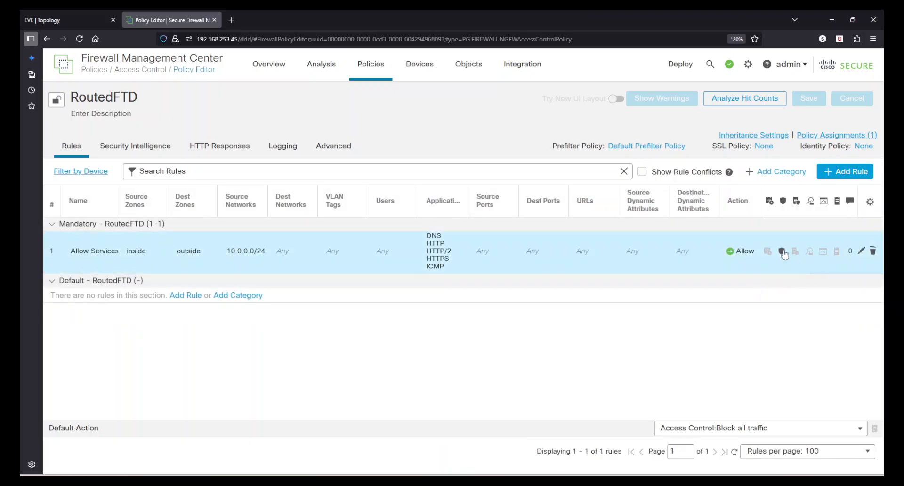
pyautogui.click(860, 250)
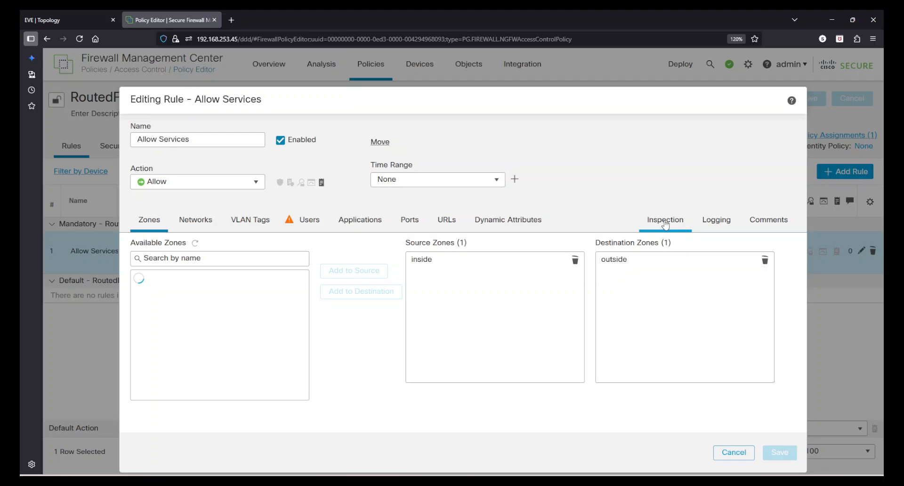
pyautogui.click(665, 224)
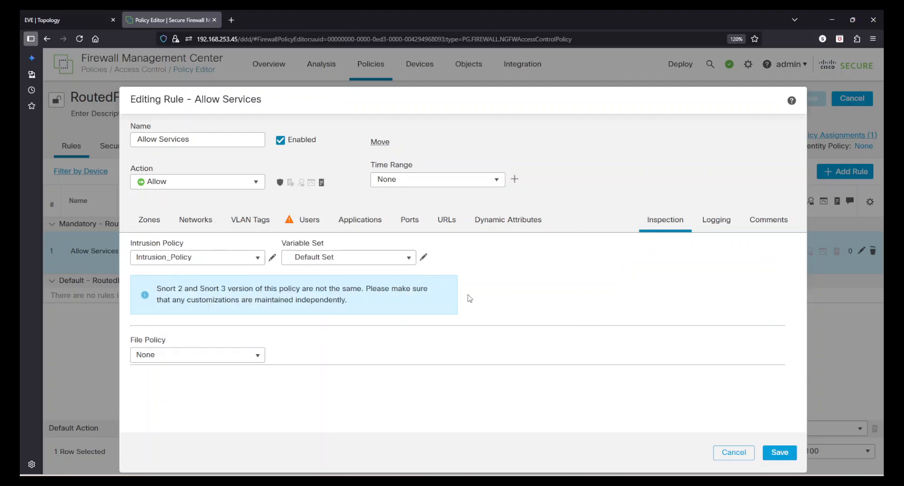
pyautogui.click(733, 452)
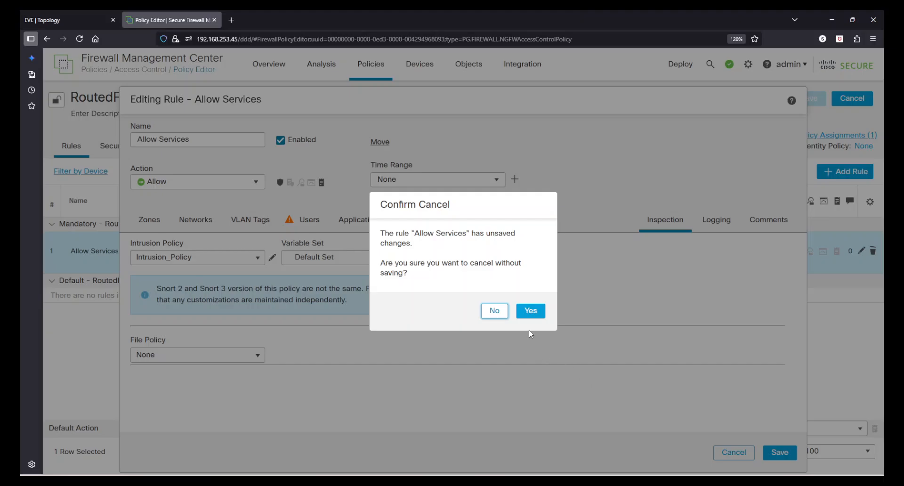
pyautogui.click(529, 311)
# Step: Try opening a console to the Linux node, then close the failed remote viewer window
pyautogui.click(96, 15)
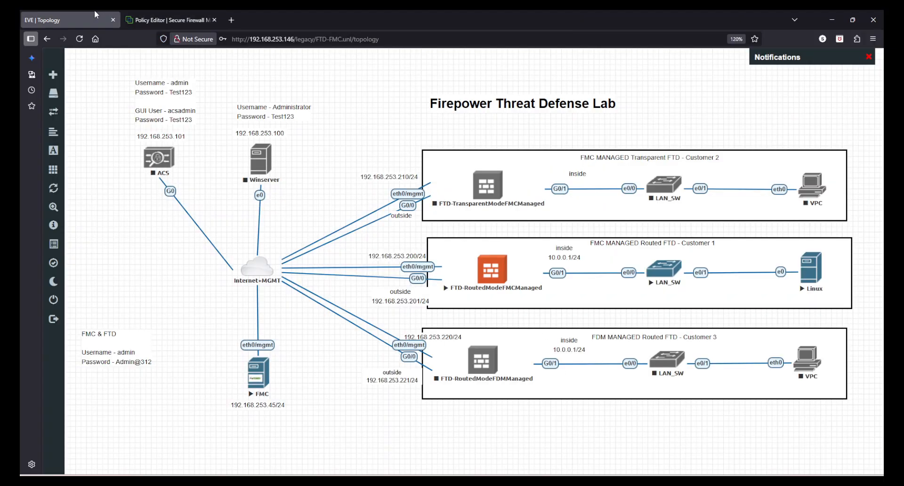
pyautogui.click(806, 276)
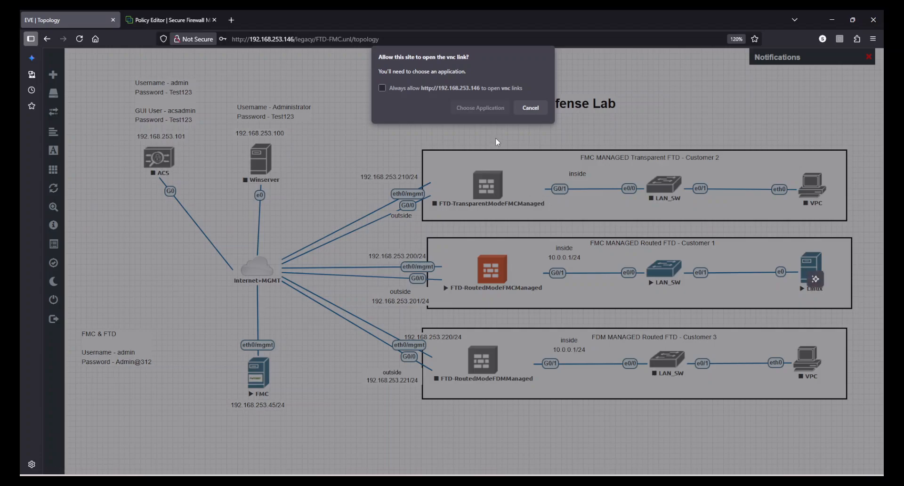
pyautogui.click(478, 108)
pyautogui.click(490, 171)
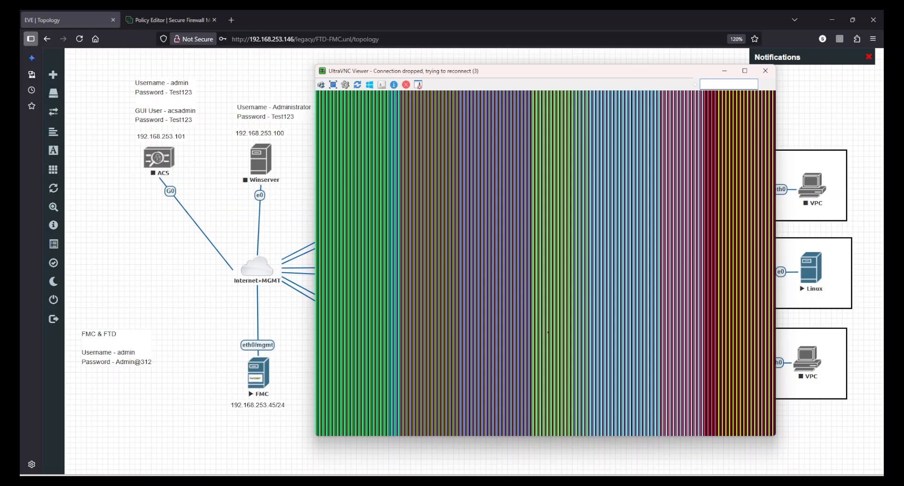
pyautogui.moveTo(525, 74); pyautogui.dragTo(414, 75)
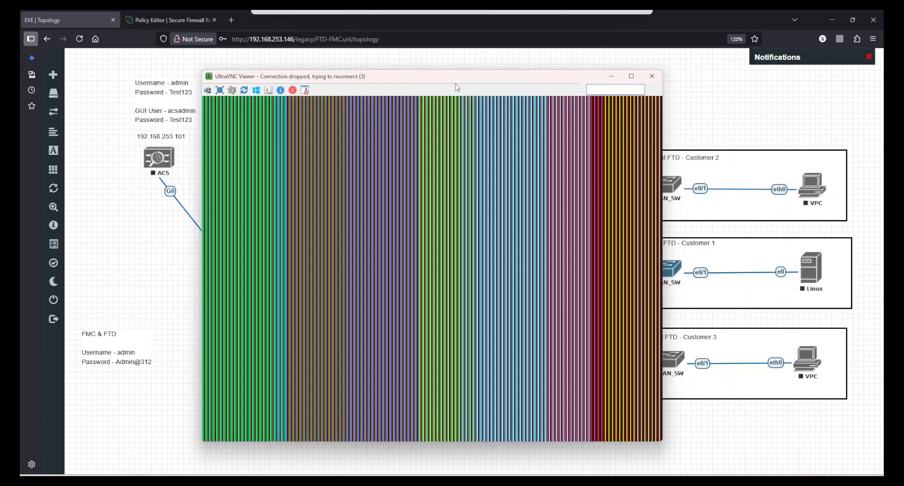
pyautogui.click(650, 72)
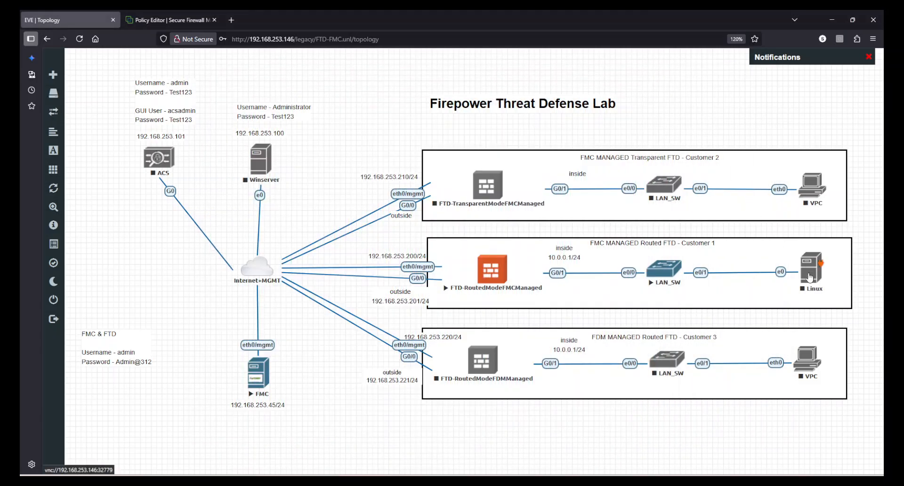
# Step: Start the Linux node from its context menu and open a new browser tab
pyautogui.rightClick(803, 262)
pyautogui.click(769, 300)
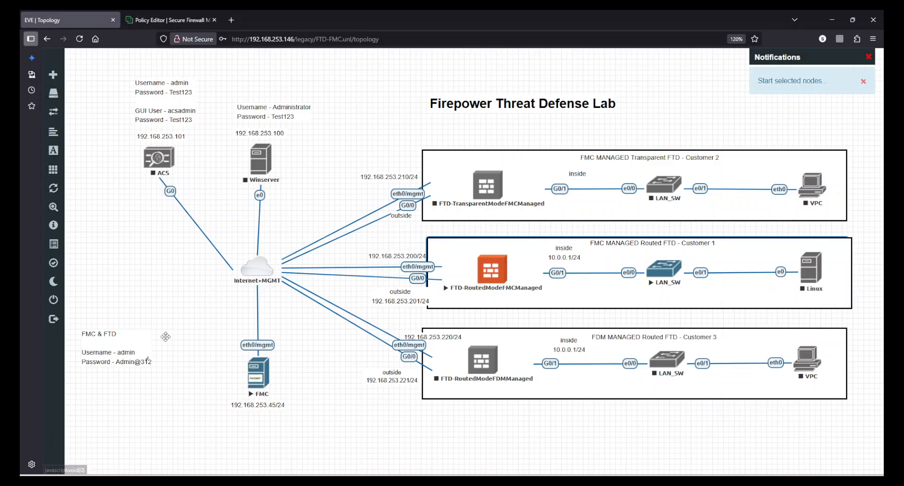
pyautogui.click(863, 82)
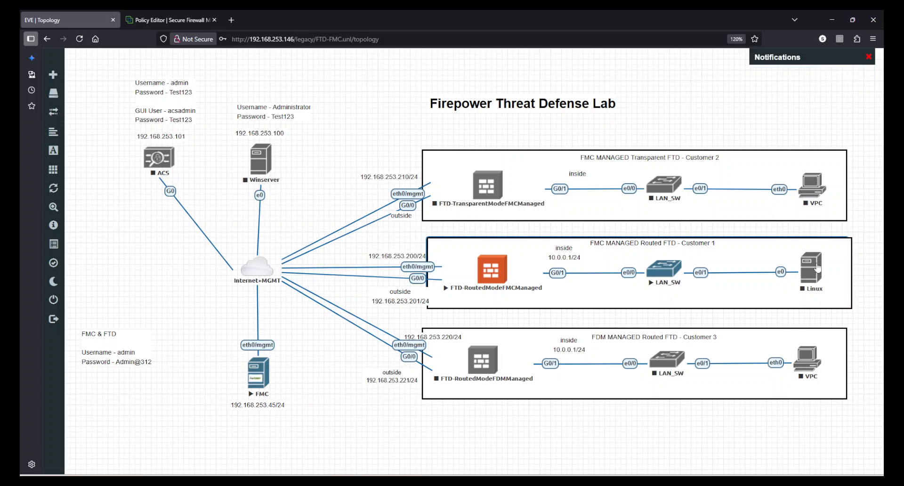
pyautogui.click(231, 20)
# Step: Load dlptest.com, scroll its home page, and return to the EVE-NG topology tab
pyautogui.write('dev-29279871-')
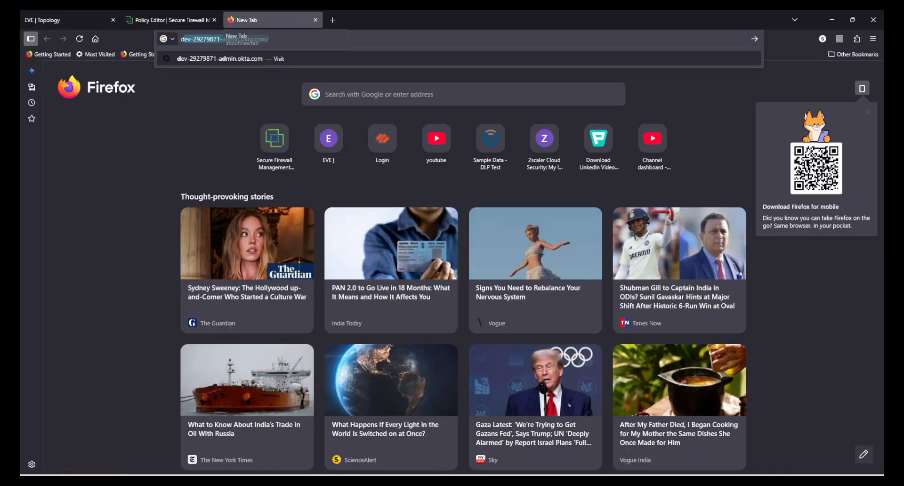
pyautogui.write('dlptest')
pyautogui.press('Return')
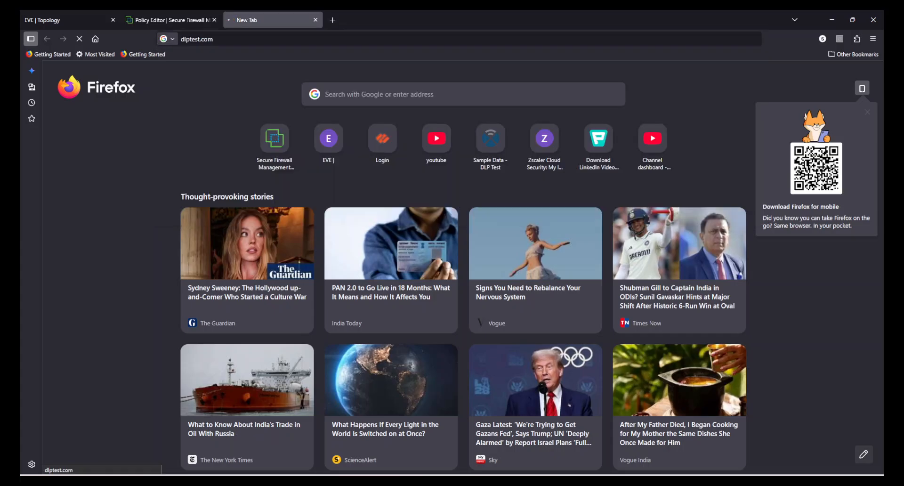
pyautogui.scroll(-5, 450, 243)
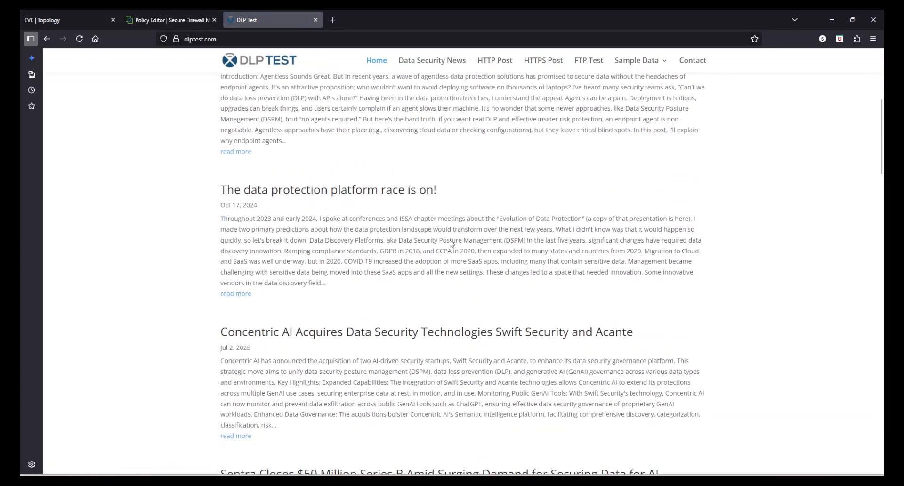
pyautogui.scroll(5, 451, 243)
pyautogui.scroll(-6, 451, 244)
pyautogui.scroll(5, 450, 244)
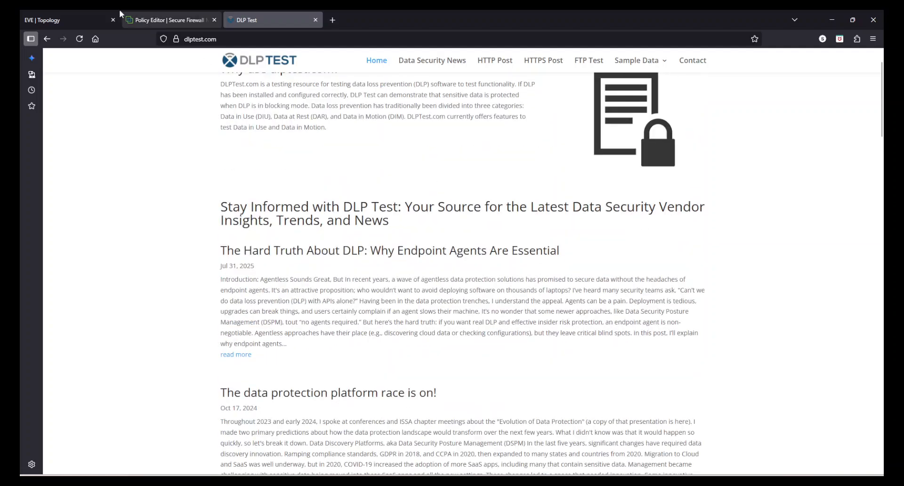
pyautogui.click(71, 20)
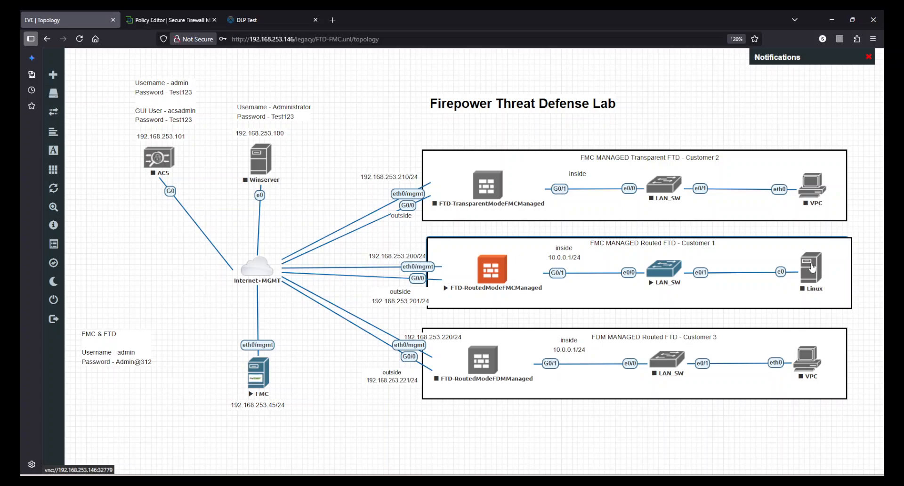
# Step: In the Linux node's console, enter the test card number on three lines in Test Message
pyautogui.click(810, 270)
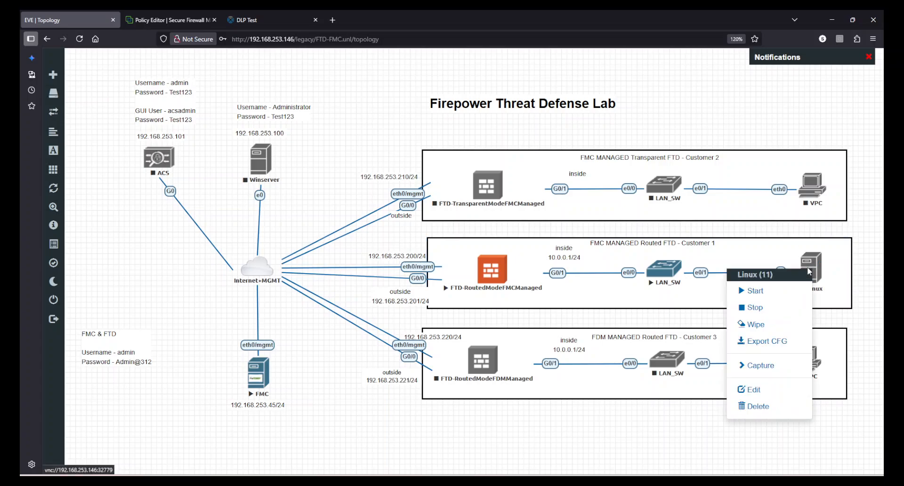
pyautogui.click(756, 291)
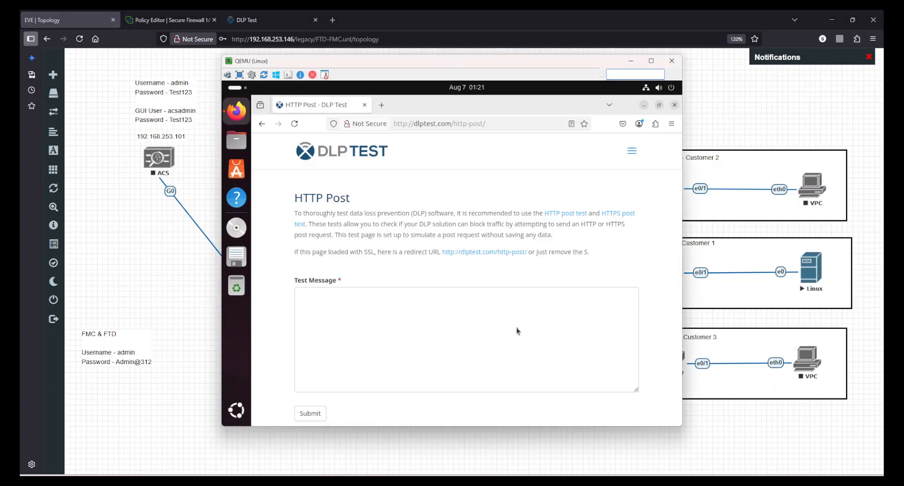
pyautogui.click(407, 306)
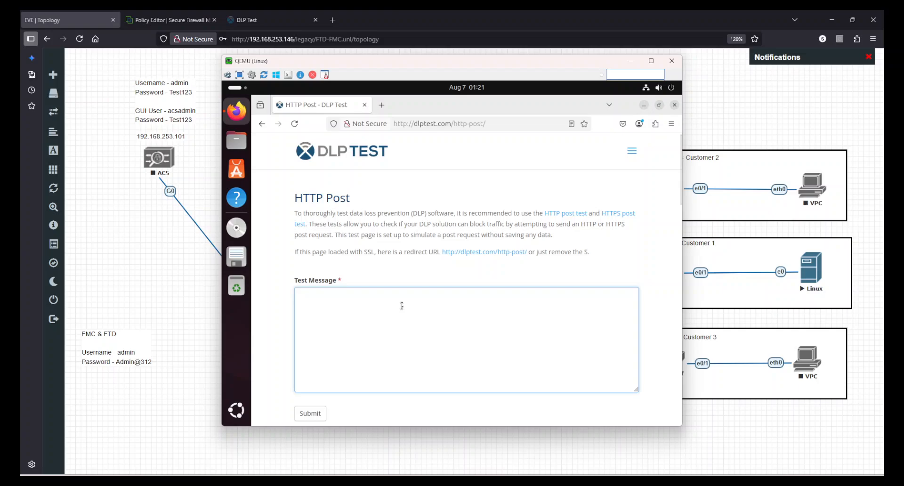
pyautogui.write('1234-1234-1234-7625')
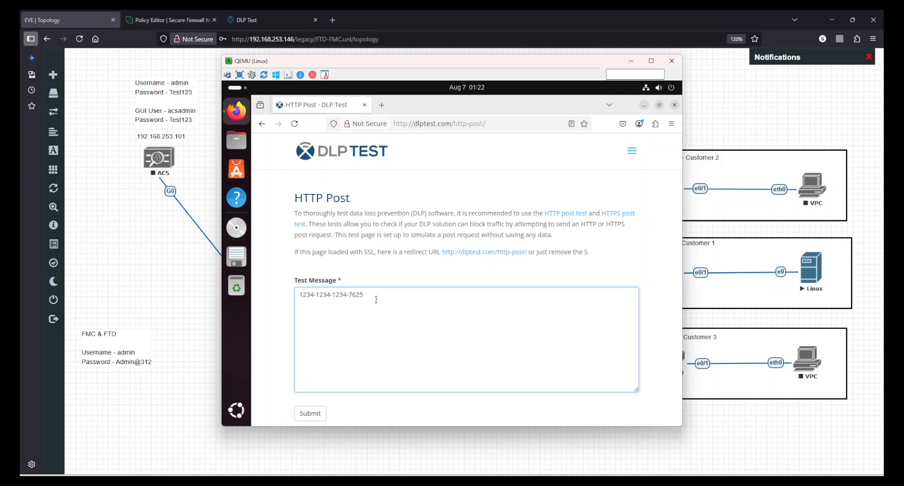
pyautogui.moveTo(376, 299); pyautogui.dragTo(290, 296)
pyautogui.hotkey('ctrl', 'c')
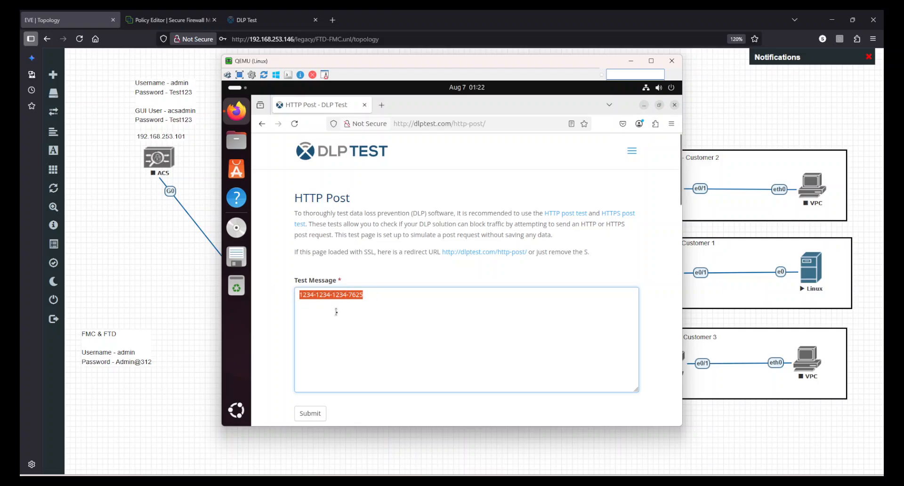
pyautogui.click(377, 297)
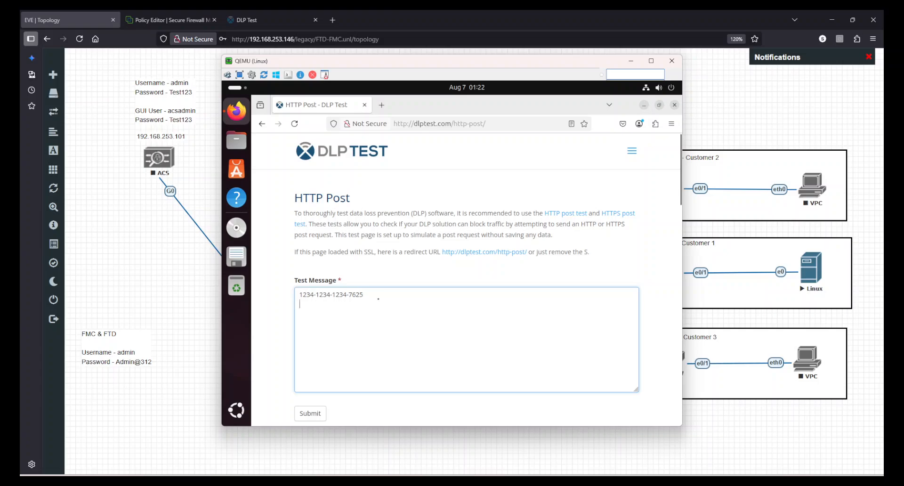
pyautogui.hotkey('ctrl', 'v')
pyautogui.press('Return')
pyautogui.hotkey('ctrl', 'v')
pyautogui.press('Return')
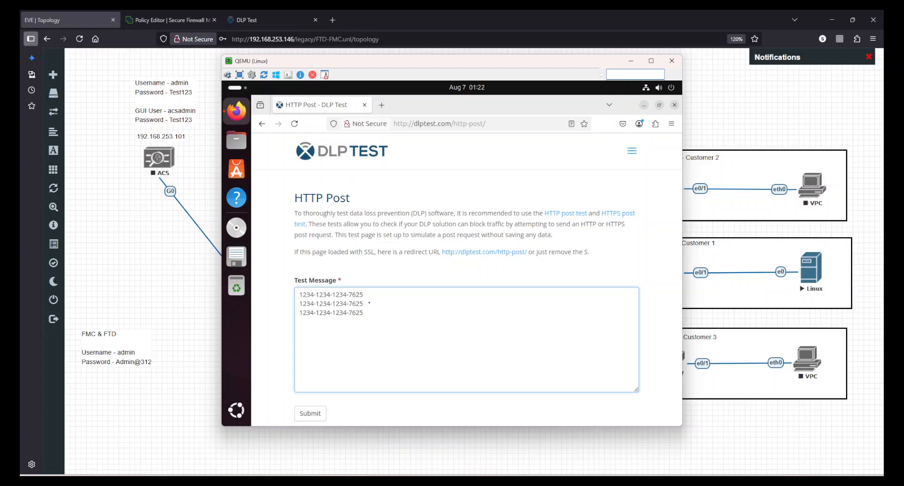
pyautogui.press('BackSpace')
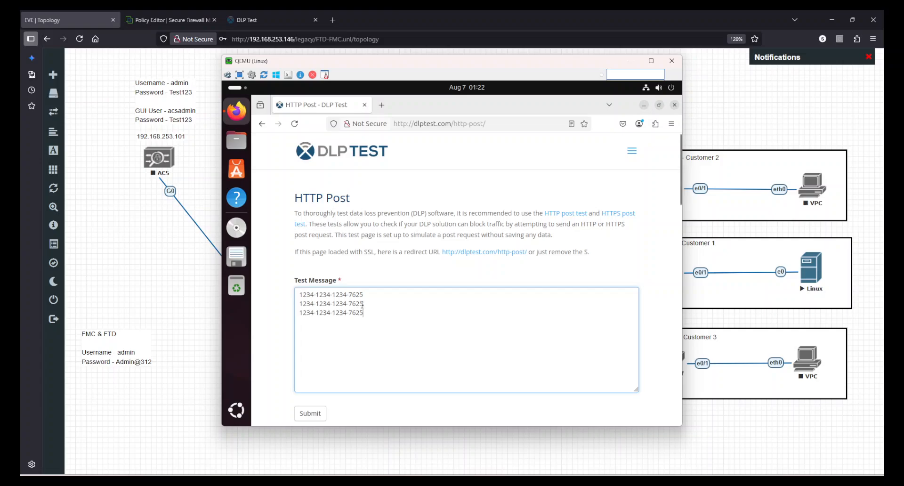
# Step: Submit the HTTP Post and check dlptest.com's success message
pyautogui.click(309, 414)
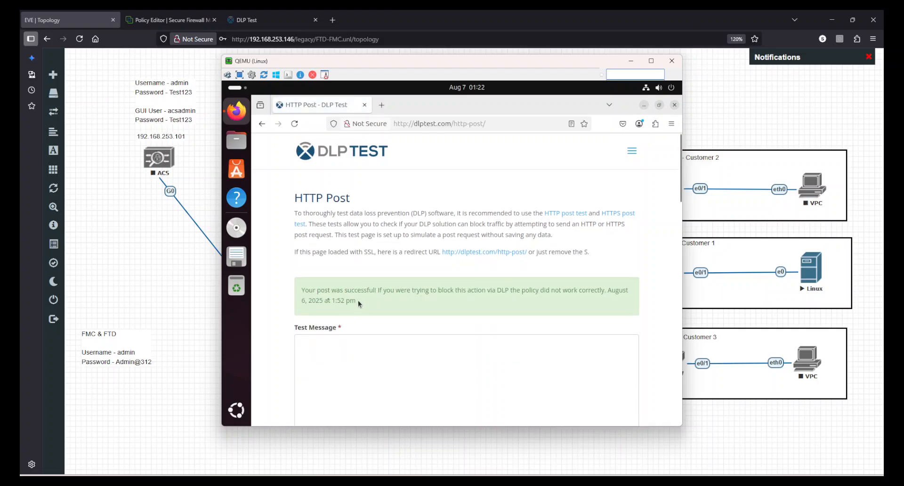
pyautogui.moveTo(358, 304); pyautogui.dragTo(280, 284)
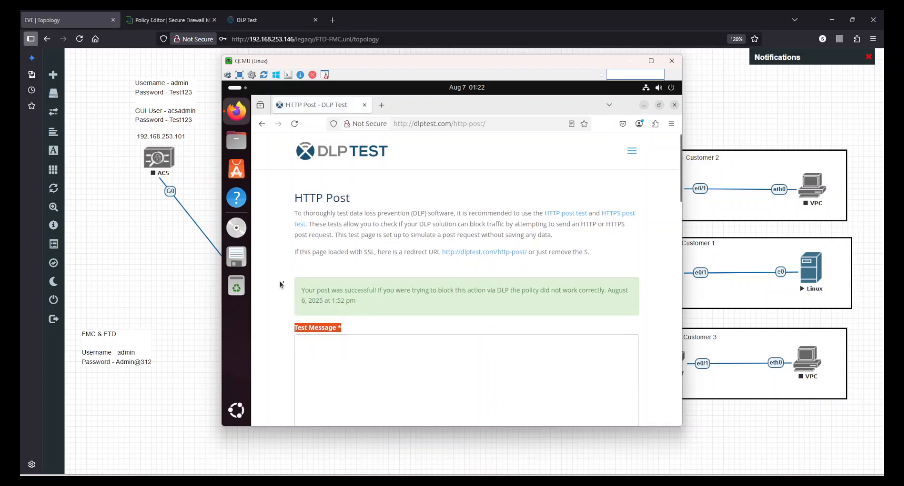
pyautogui.moveTo(349, 298); pyautogui.dragTo(350, 290)
pyautogui.click(350, 290)
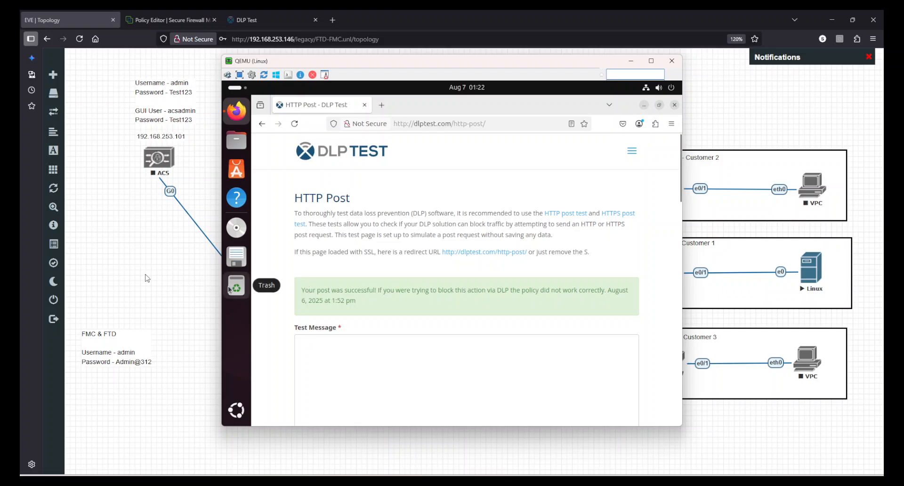
pyautogui.click(144, 256)
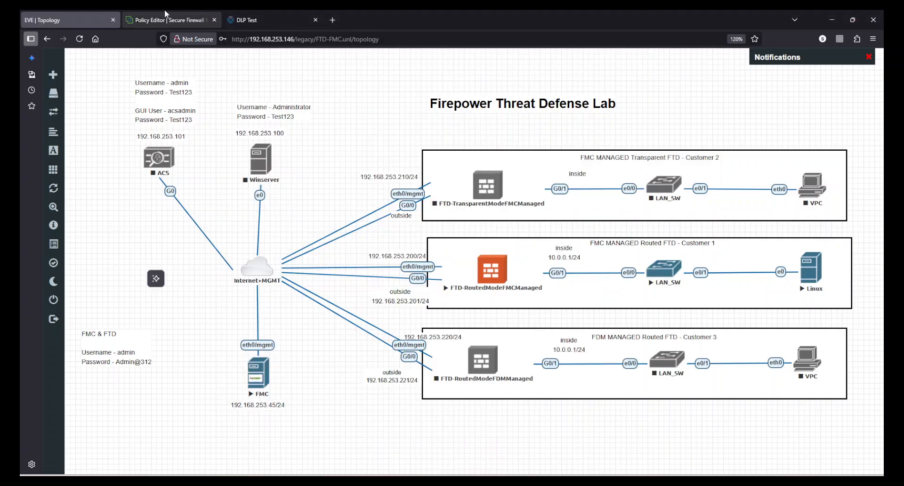
# Step: List the five SENSITIVE-DATA CCN intrusion events in table view, then open Unified Events
pyautogui.hotkey('ctrl', 'Tab')
pyautogui.moveTo(328, 73)
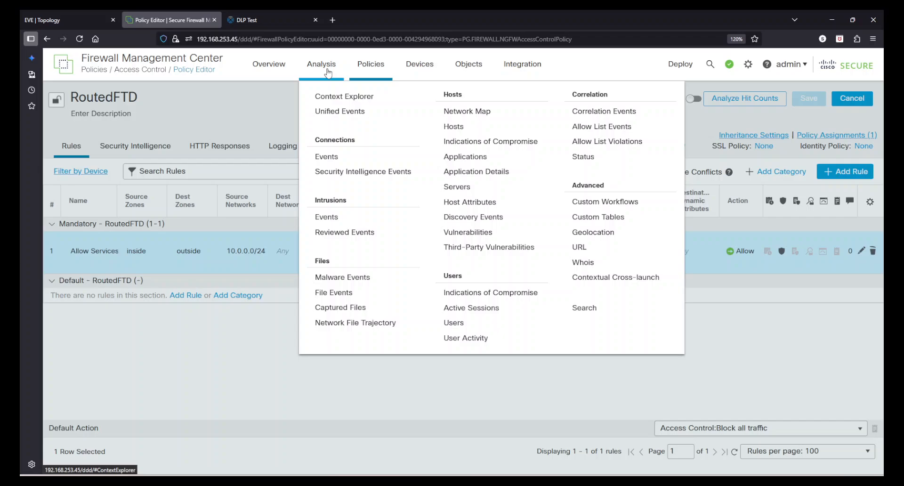
pyautogui.click(342, 218)
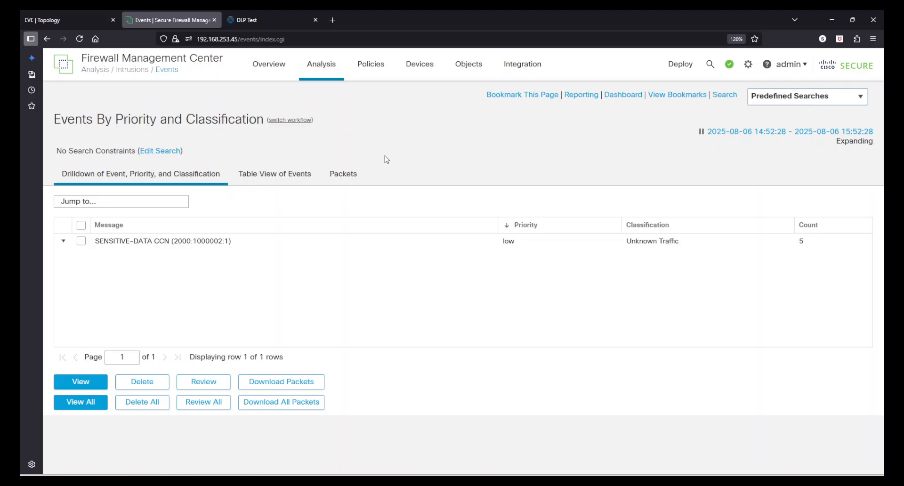
pyautogui.click(267, 179)
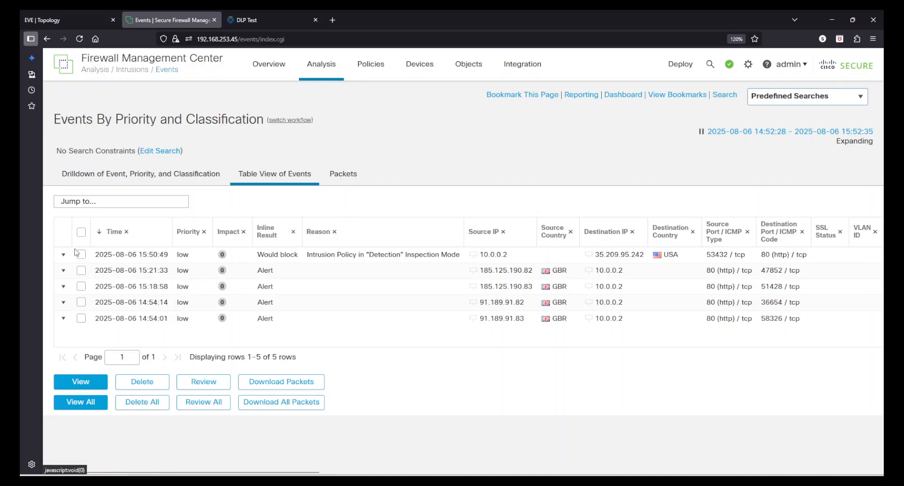
pyautogui.moveTo(328, 62)
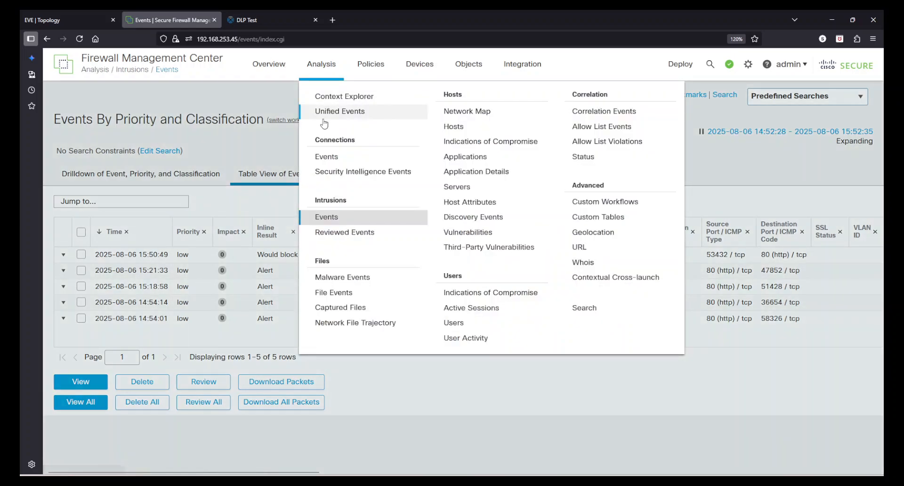
pyautogui.click(324, 115)
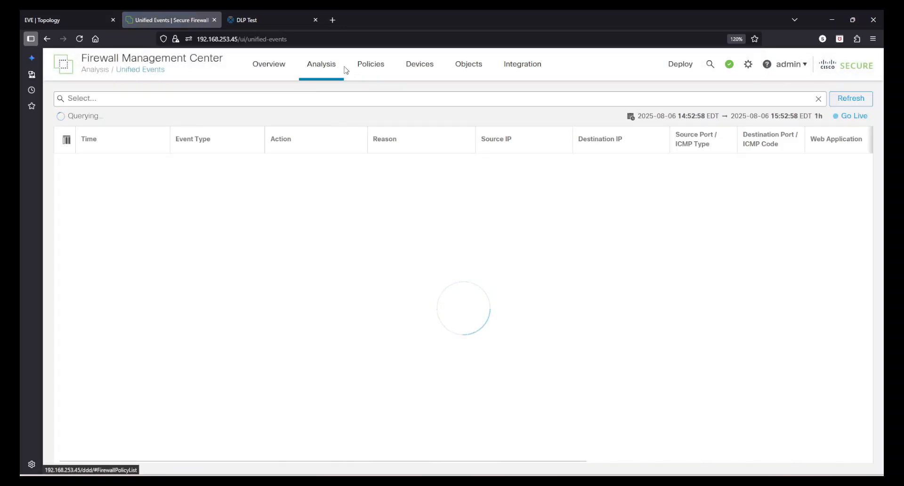
# Step: Close the DLP Test tab and expand the 15:50:49 event to read its SENSITIVE-DATA CCN rule
pyautogui.moveTo(314, 26)
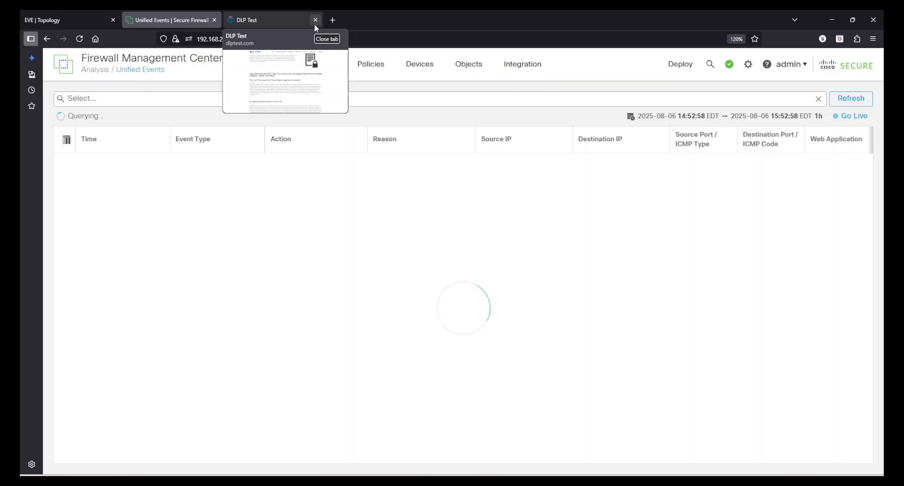
pyautogui.click(315, 22)
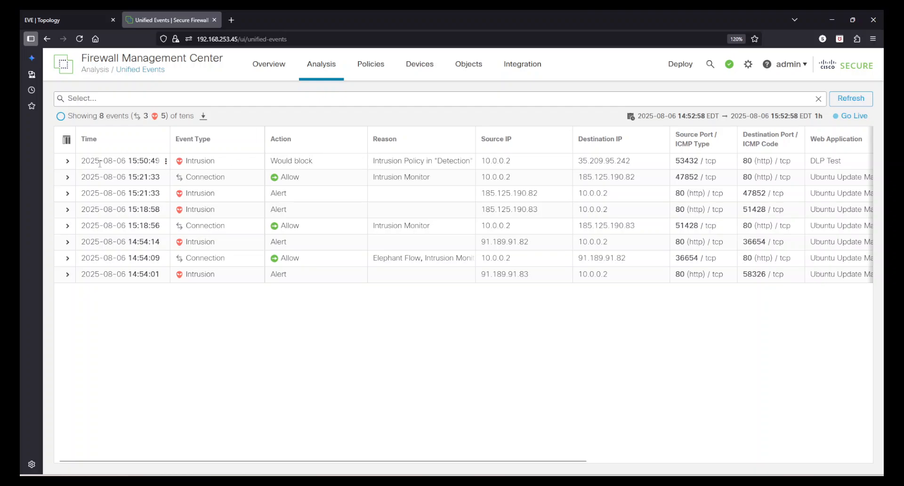
pyautogui.click(67, 162)
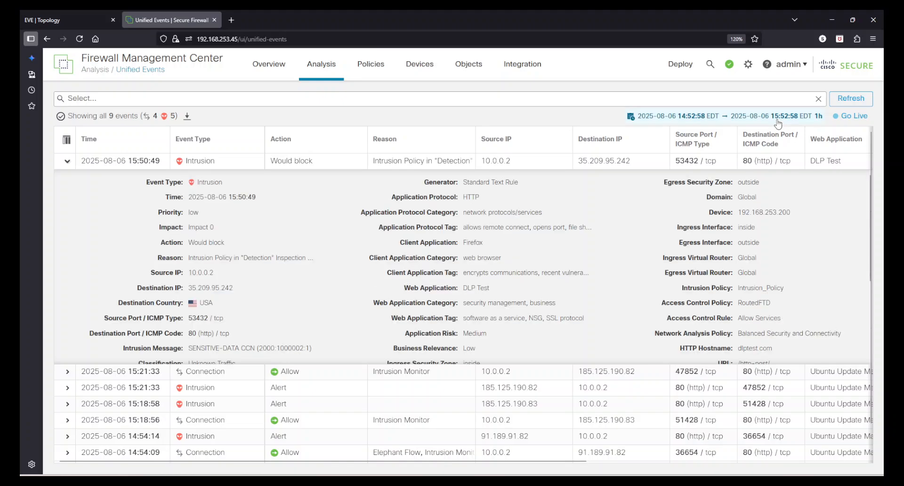
pyautogui.scroll(-3, 324, 247)
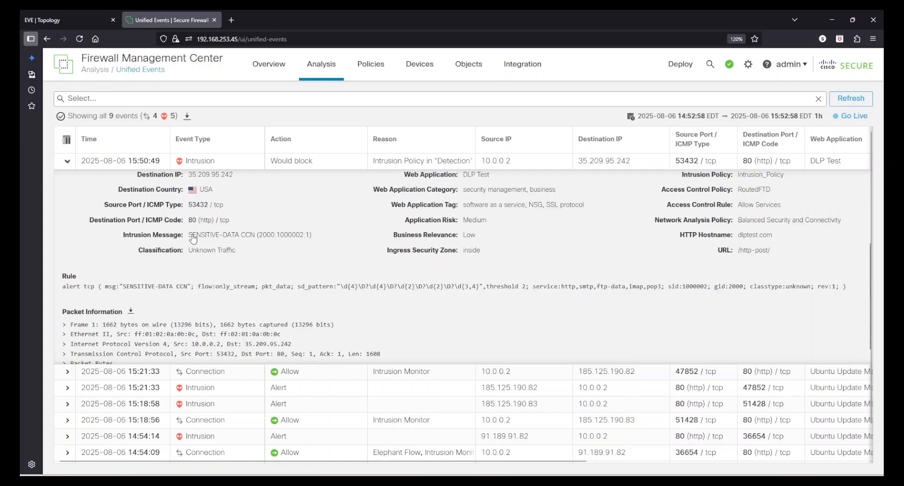
pyautogui.moveTo(191, 240); pyautogui.dragTo(314, 235)
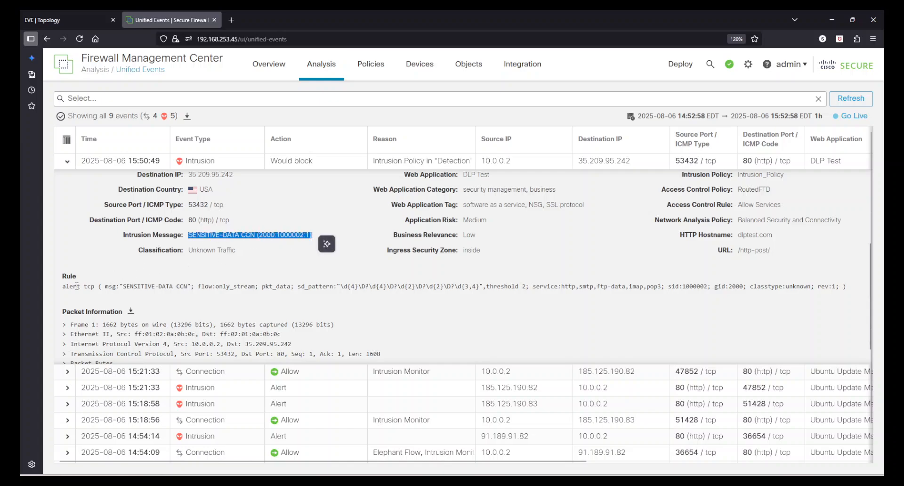
pyautogui.moveTo(65, 288); pyautogui.dragTo(863, 291)
# Step: Expand the event's Packet Bytes and scroll through the hex dump
pyautogui.scroll(-1, 405, 323)
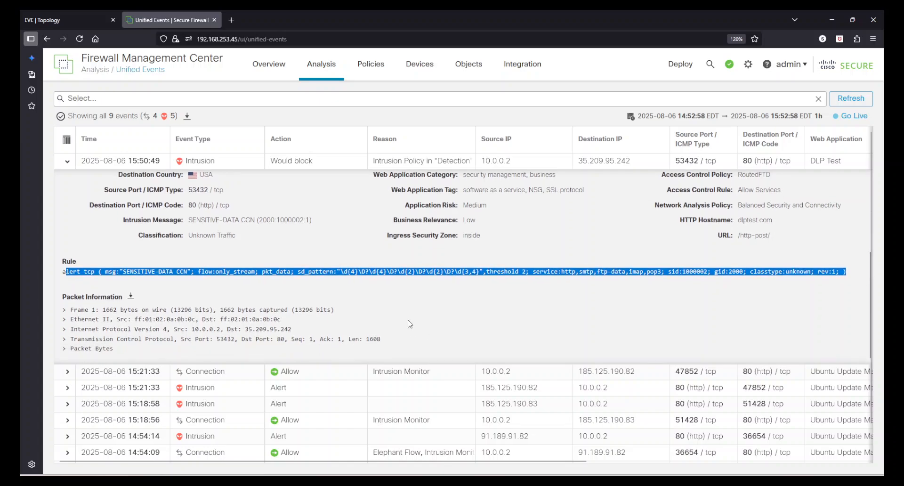
pyautogui.click(65, 348)
pyautogui.scroll(-10, 279, 319)
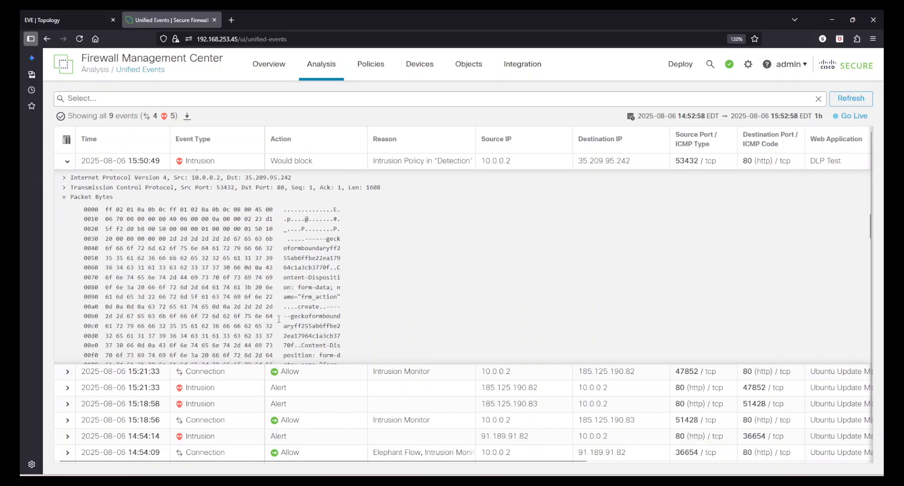
pyautogui.scroll(-10, 374, 324)
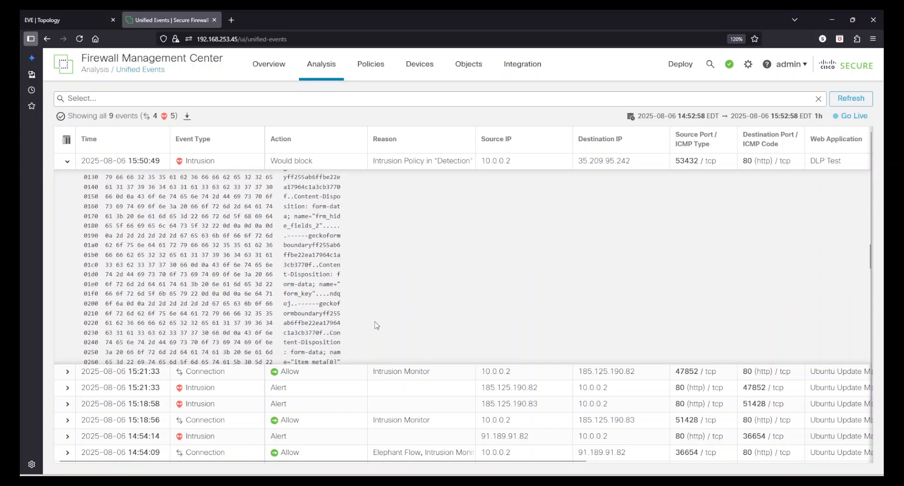
pyautogui.scroll(-15, 376, 325)
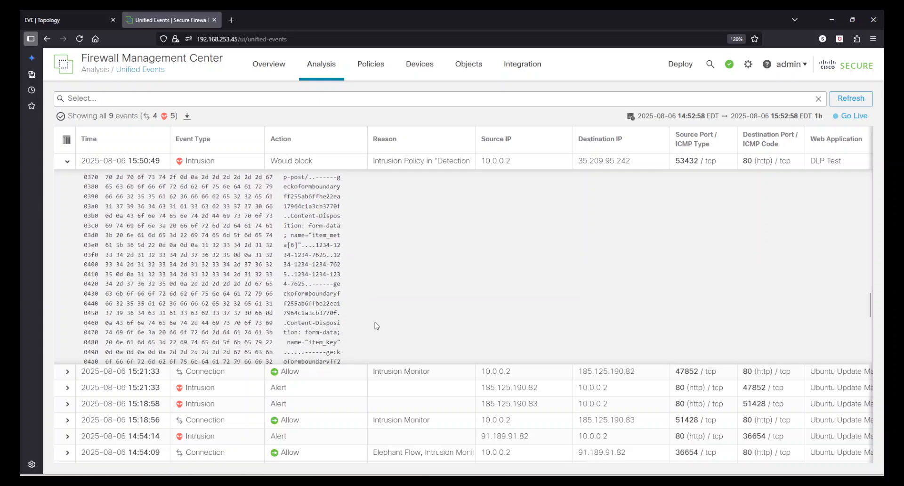
pyautogui.scroll(-10, 377, 325)
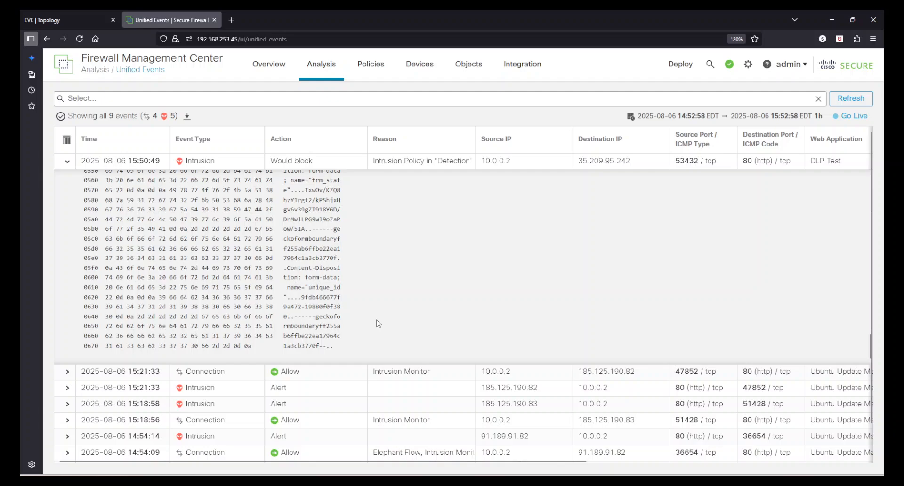
pyautogui.scroll(13, 387, 329)
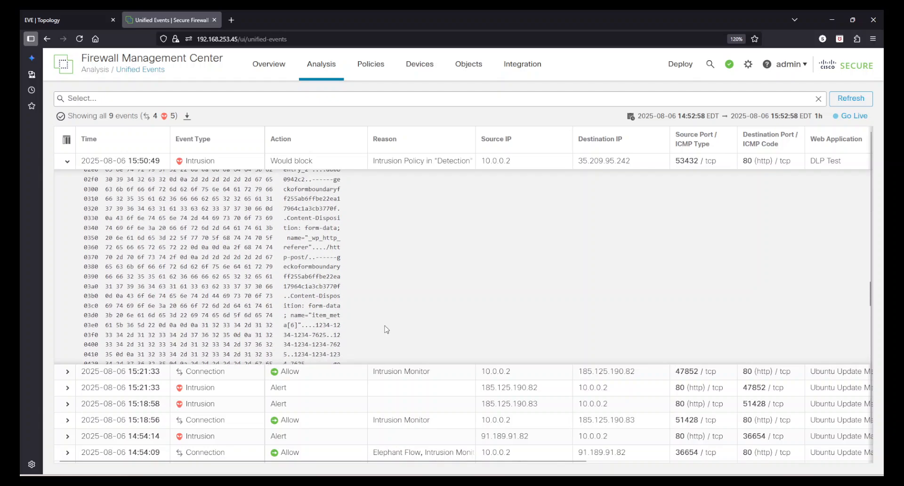
pyautogui.scroll(10, 386, 329)
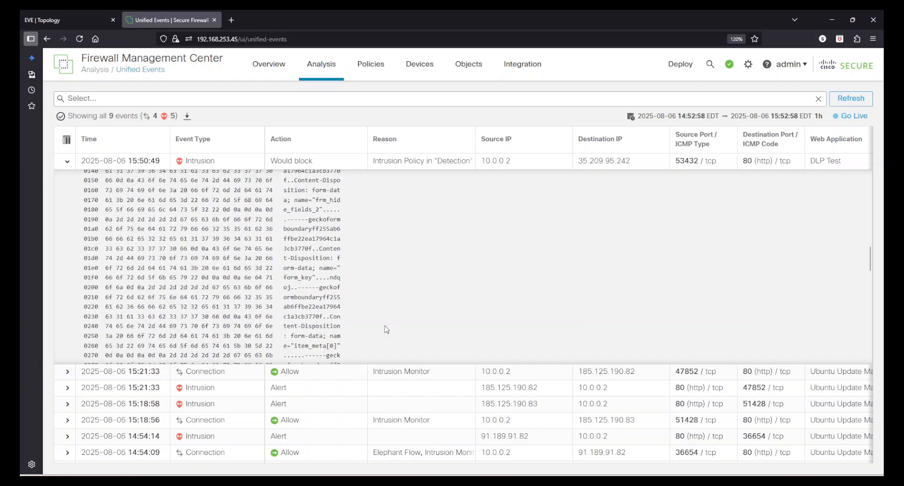
pyautogui.scroll(5, 386, 329)
pyautogui.scroll(5, 387, 329)
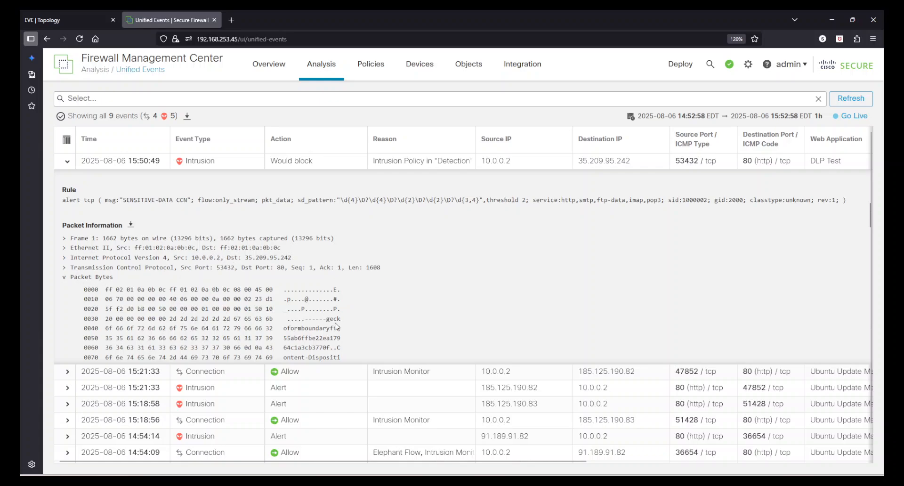
pyautogui.scroll(-1, 336, 326)
pyautogui.scroll(-2, 332, 338)
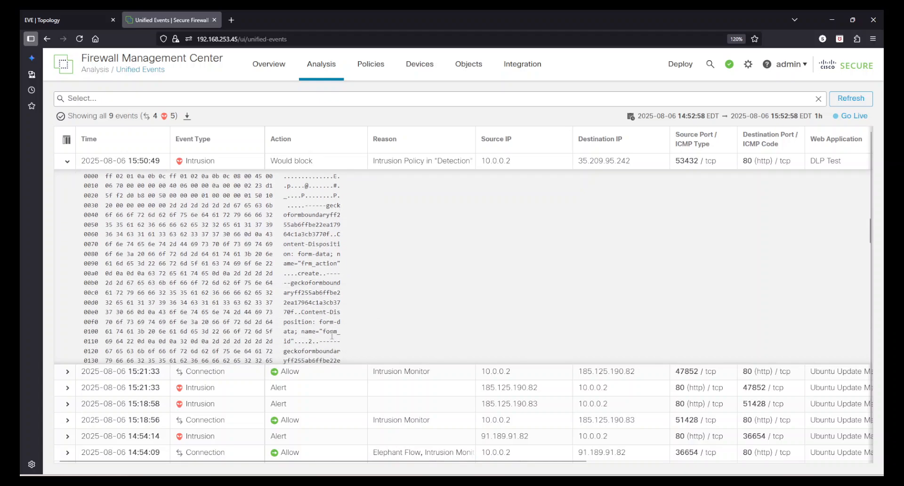
pyautogui.scroll(-2, 321, 322)
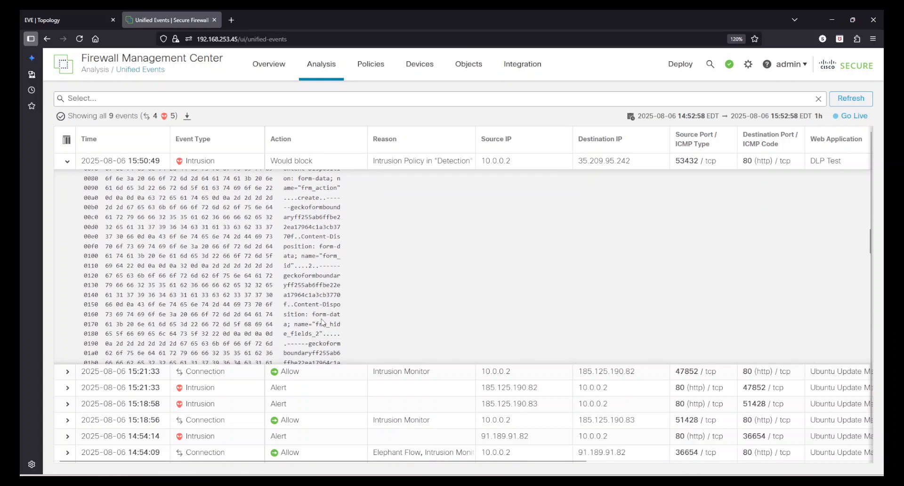
pyautogui.scroll(-4, 320, 307)
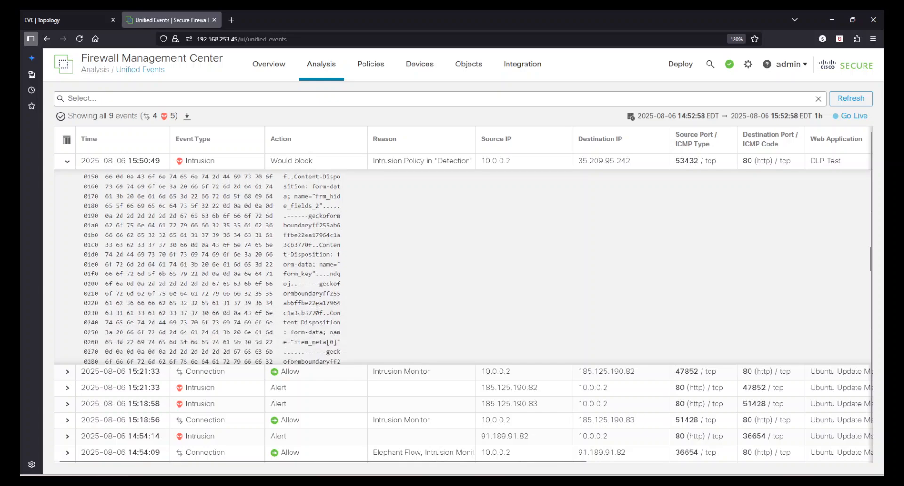
pyautogui.scroll(-9, 330, 309)
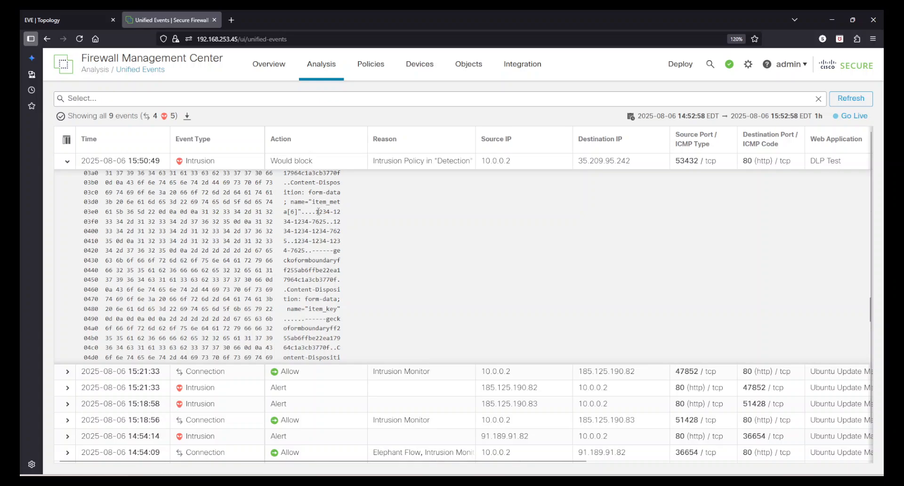
# Step: Highlight the card-number digits and the form boundary bytes that follow in the packet
pyautogui.moveTo(315, 211); pyautogui.dragTo(308, 254)
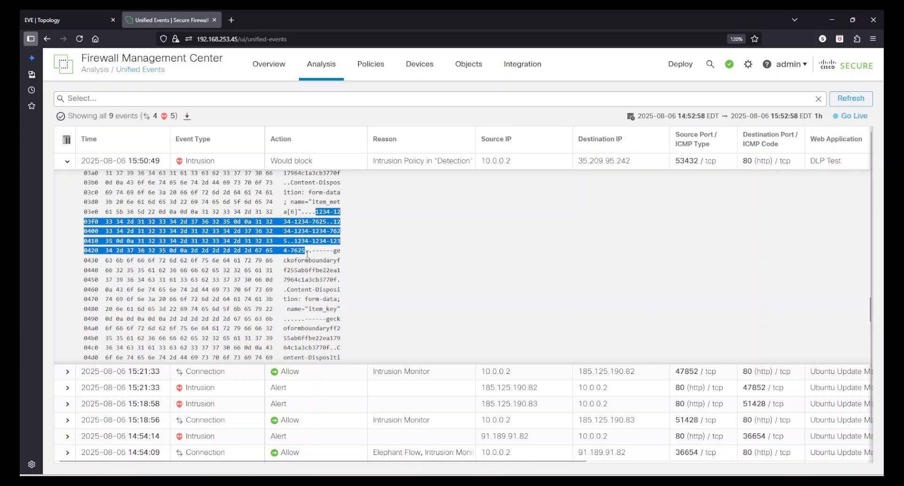
pyautogui.click(390, 259)
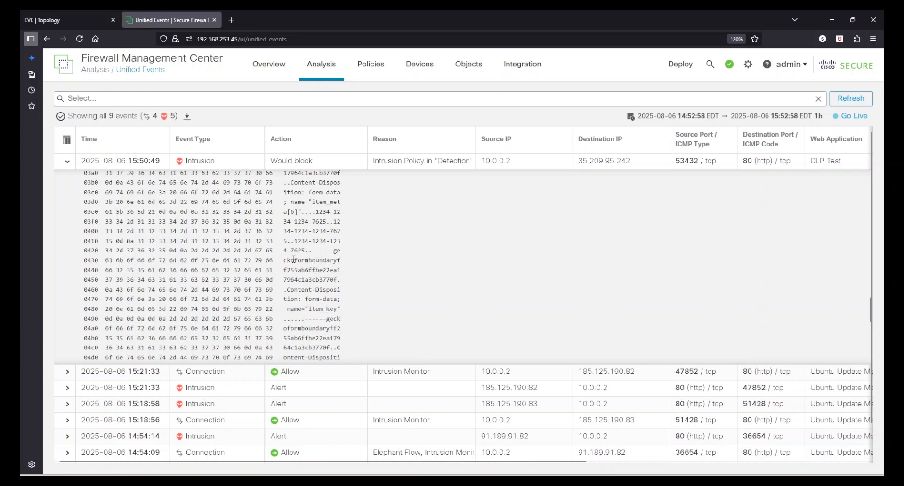
pyautogui.moveTo(294, 260); pyautogui.dragTo(329, 338)
pyautogui.click(397, 345)
pyautogui.scroll(10, 373, 292)
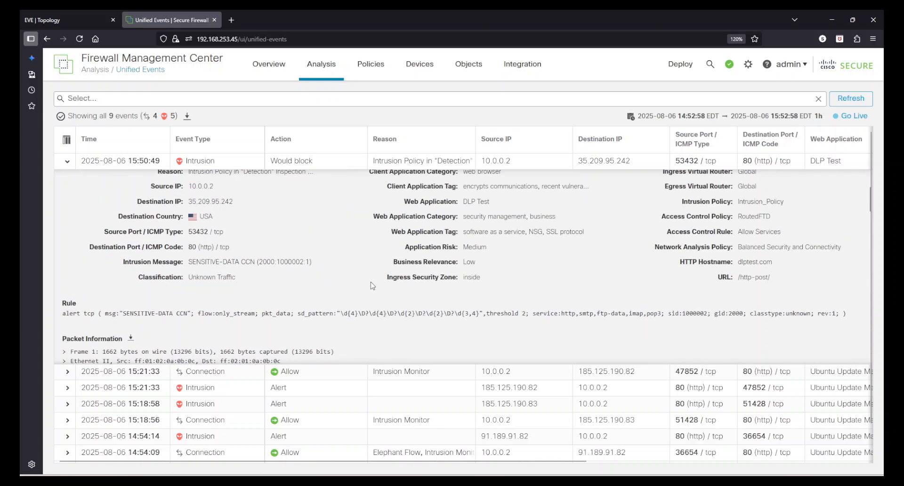
# Step: Collapse the 15:50:49 event's details and go to Policies > Intrusion
pyautogui.click(67, 161)
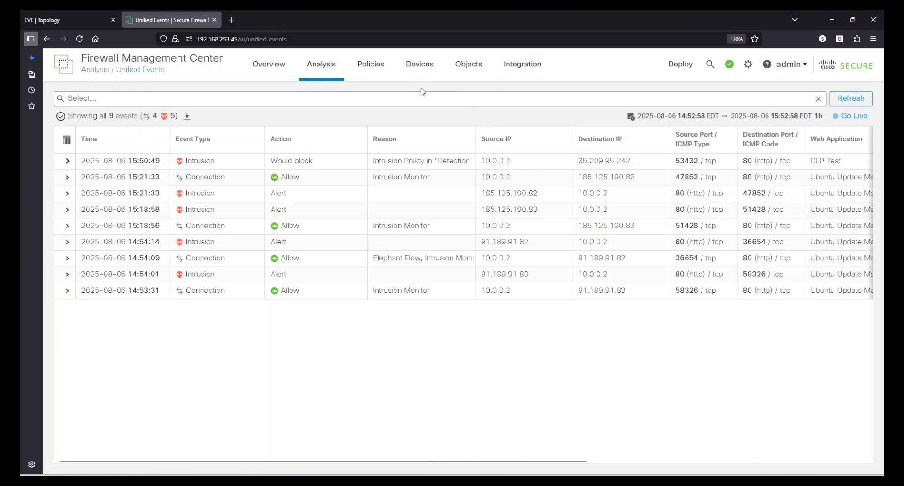
pyautogui.moveTo(382, 77)
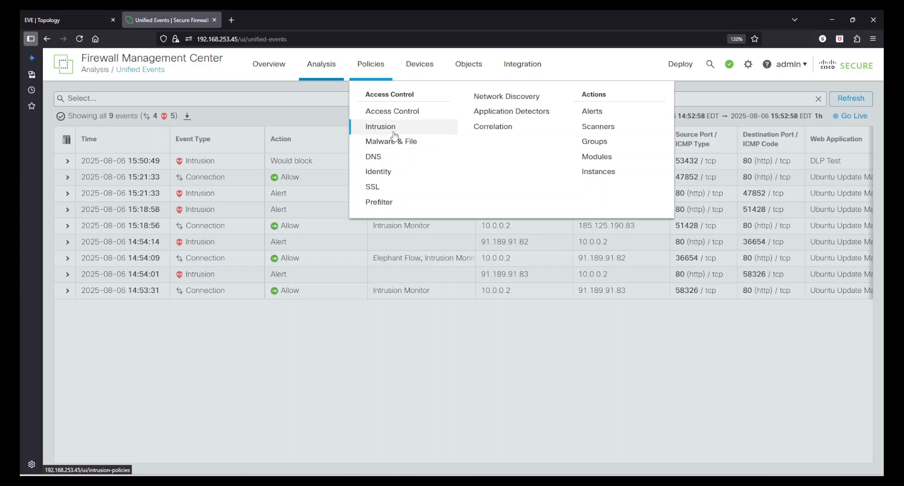
pyautogui.click(380, 127)
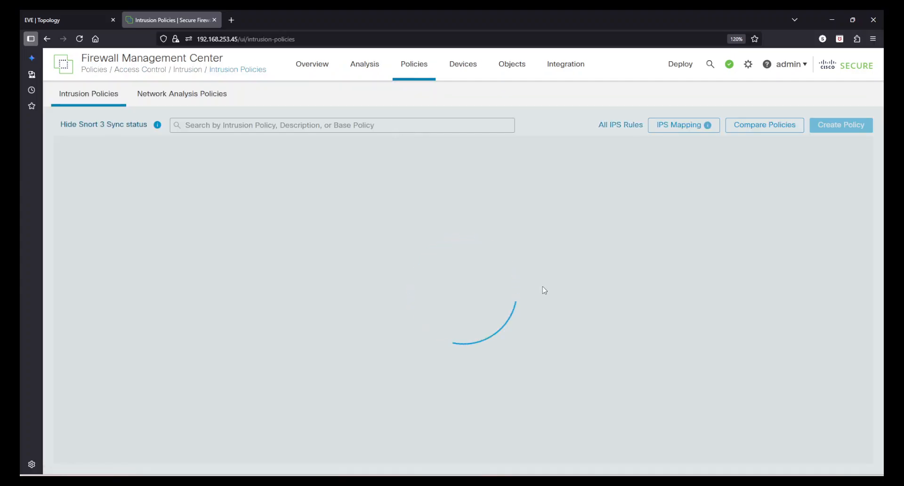